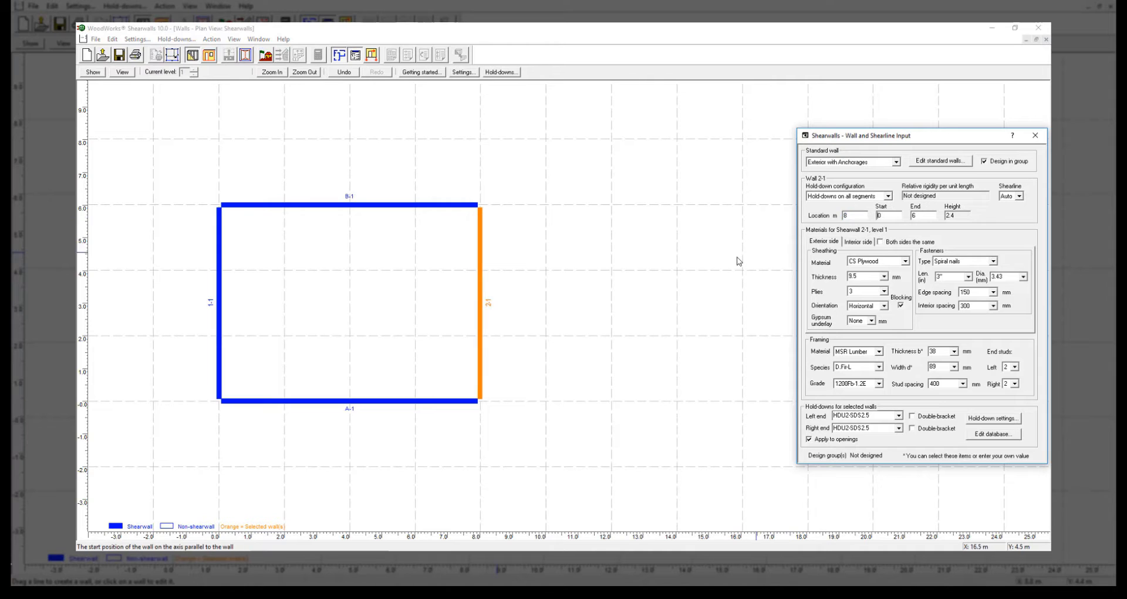
Draw an opening about 1.5 m wide near the middle of wall A-1.
click(209, 54)
click(327, 403)
drag(328, 402, 366, 402)
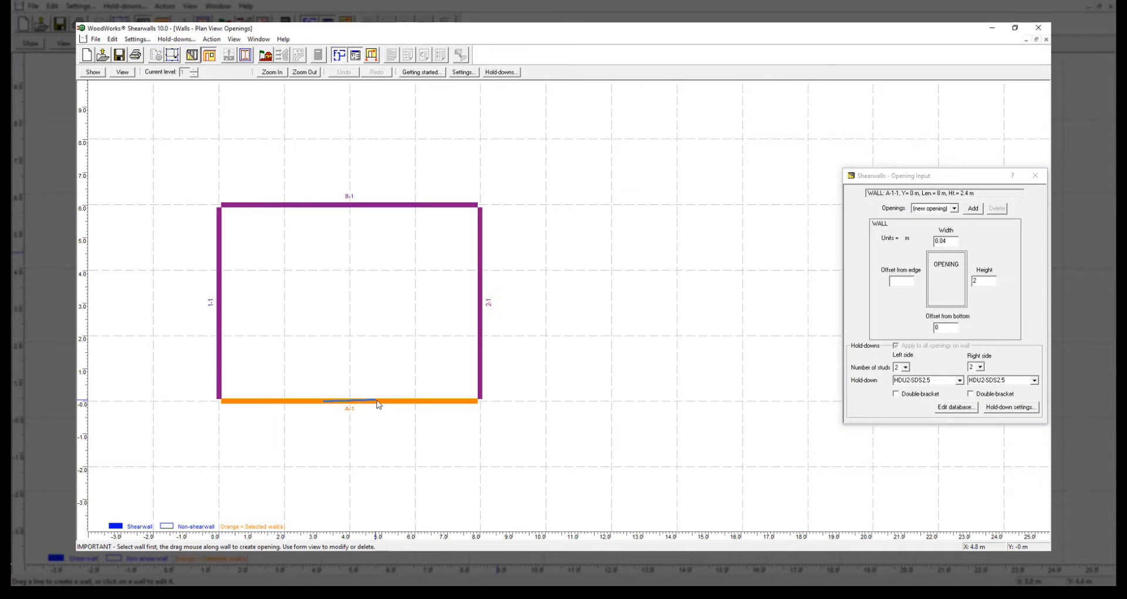
Set the exterior sheathing material of wall A-1 to DF Plywood and open the sheathing thickness choices.
click(192, 55)
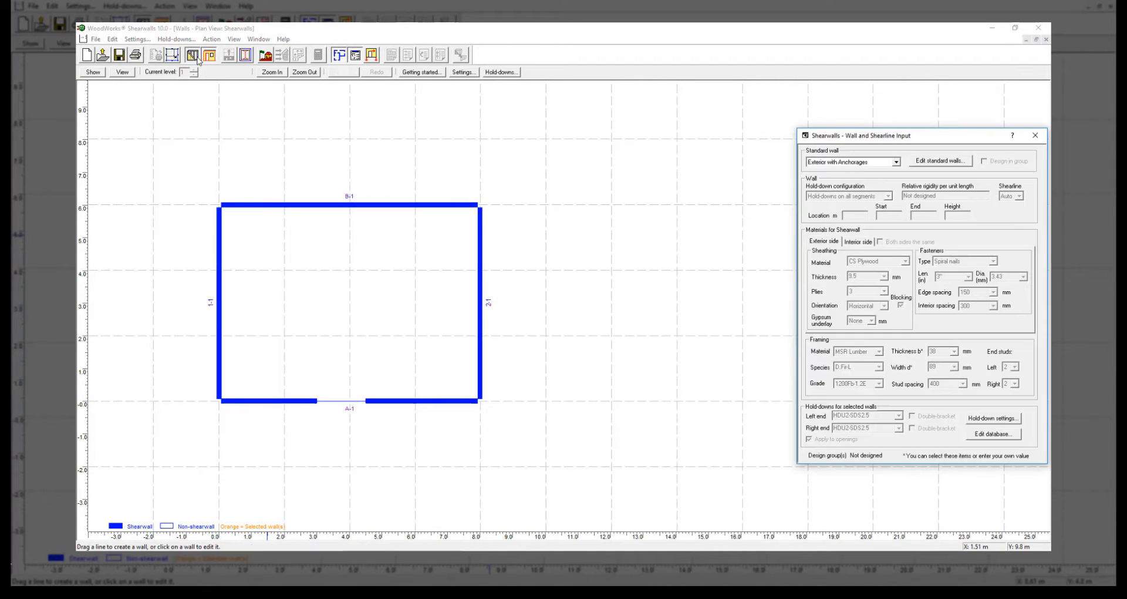
click(455, 402)
click(904, 261)
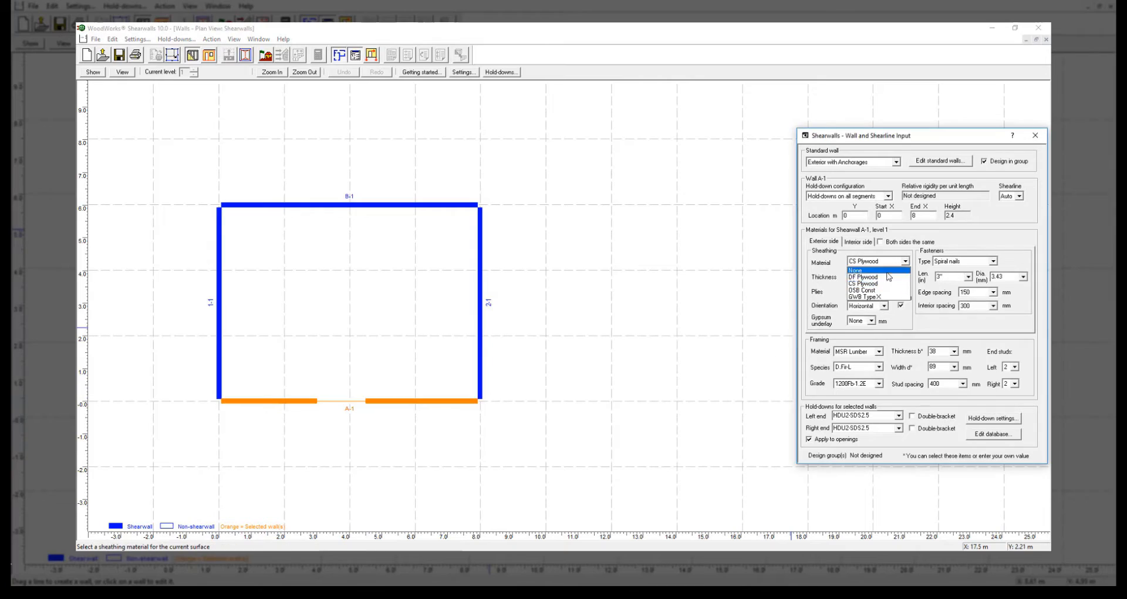
click(865, 276)
key(Return)
click(883, 276)
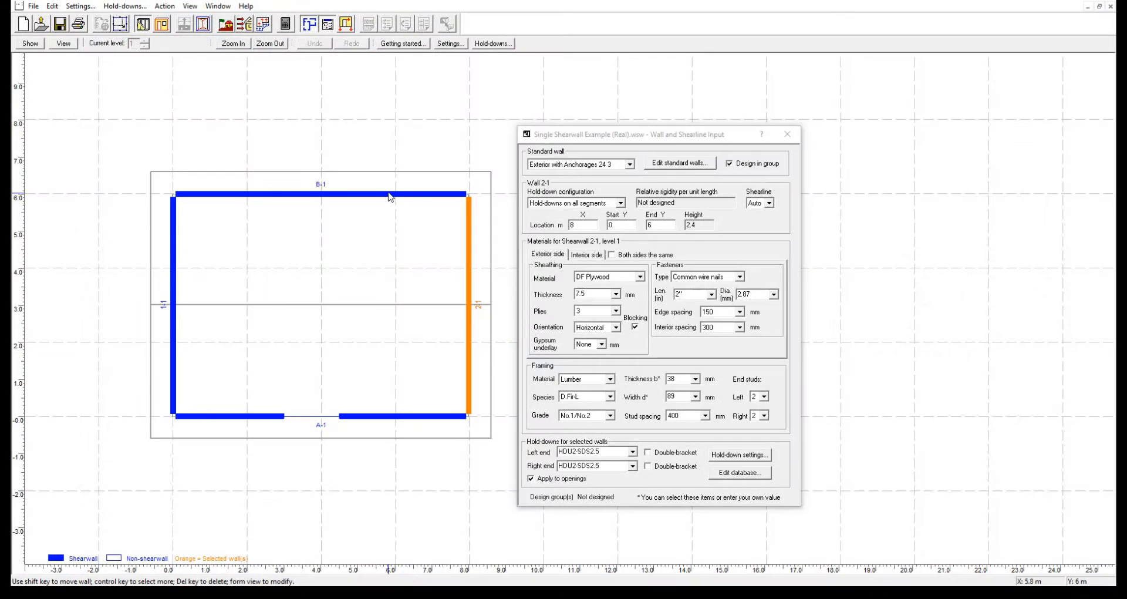
Review the materials of walls B-1, 1-1 and A-1, and display the elevation of shearline A.
click(388, 193)
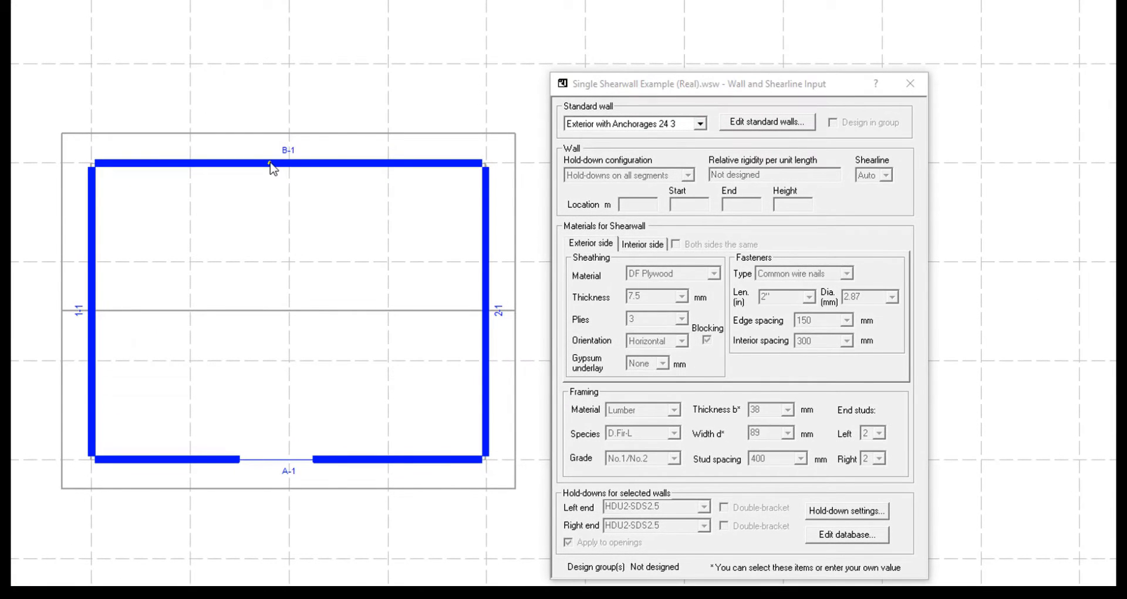
click(272, 164)
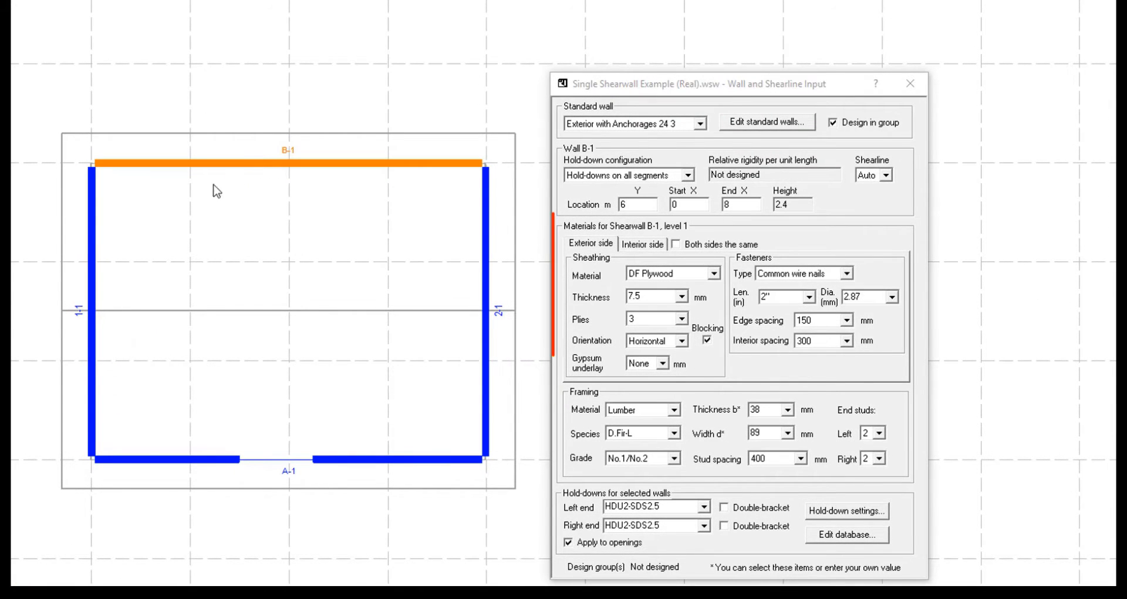
click(91, 238)
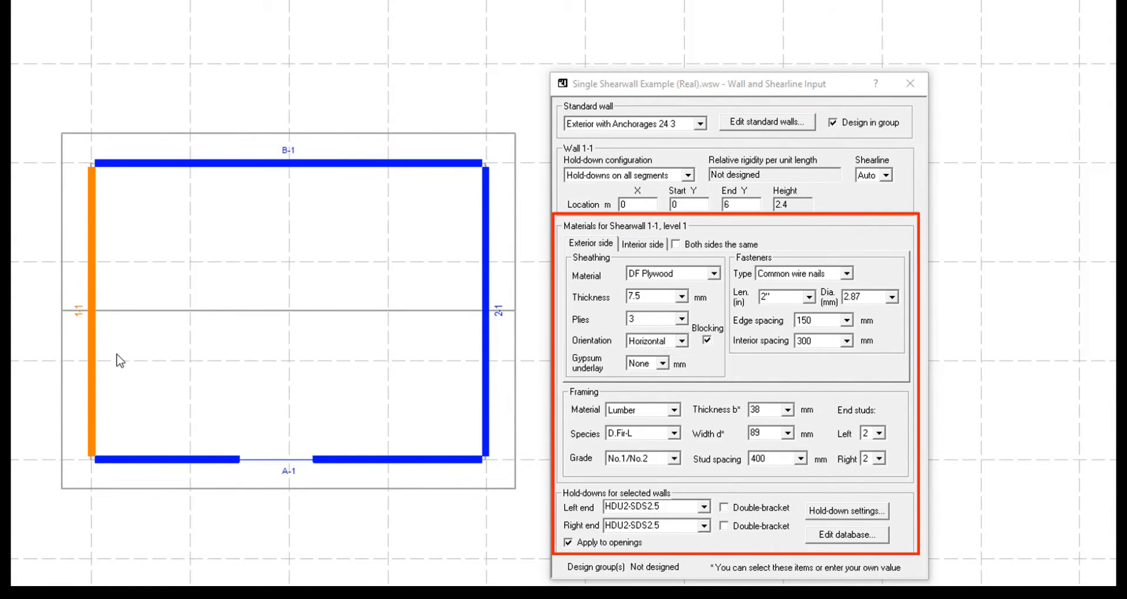
click(183, 461)
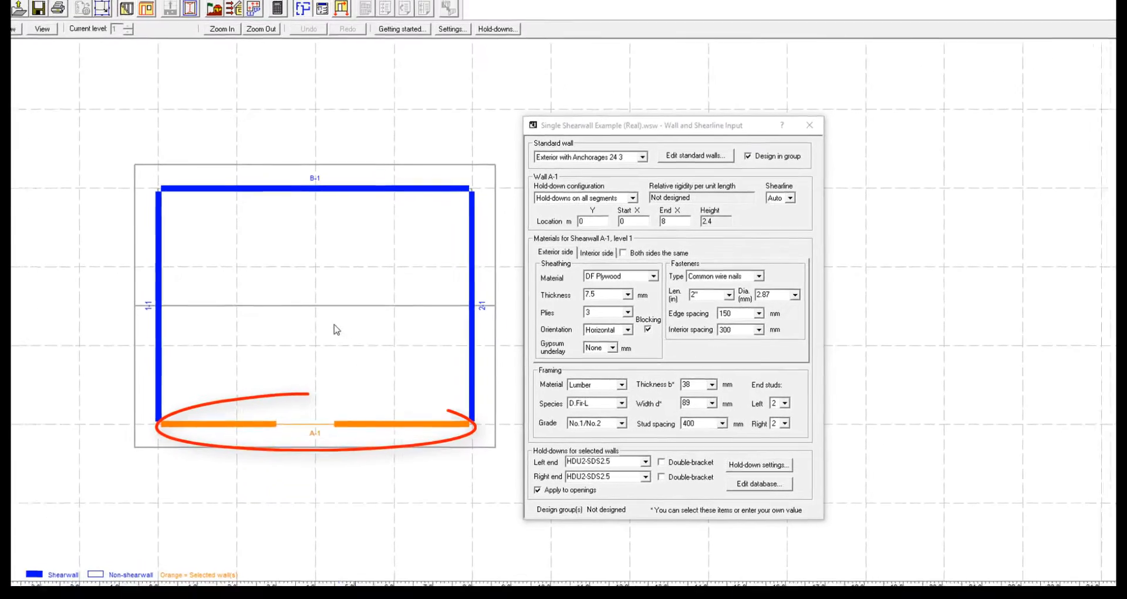
click(345, 25)
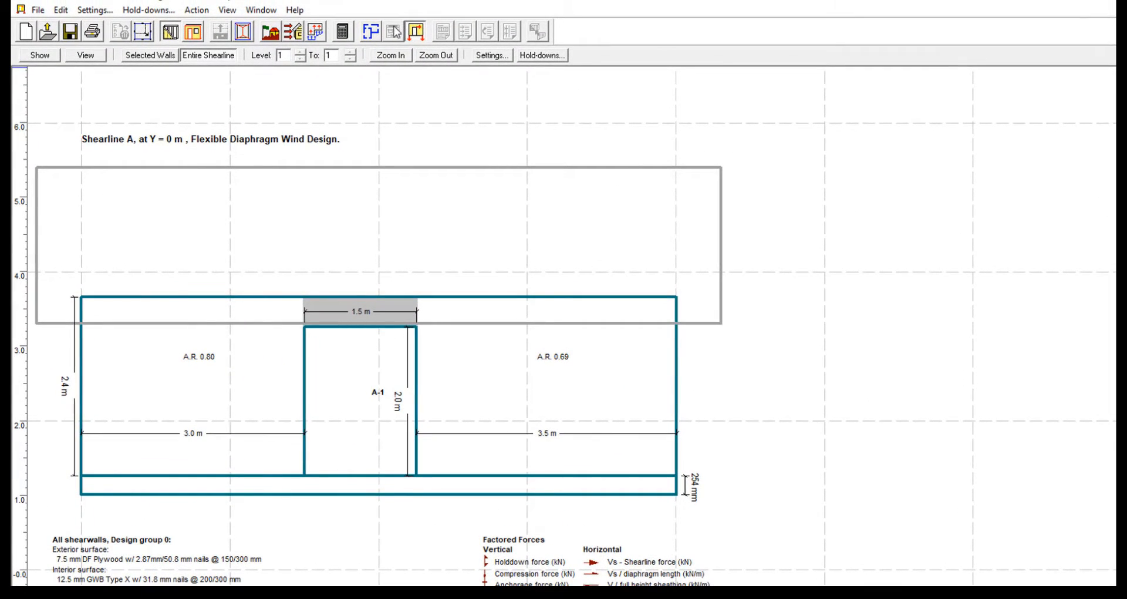
Turn off rigid diaphragm analysis in the structure input, leaving only flexible analysis enabled.
click(149, 34)
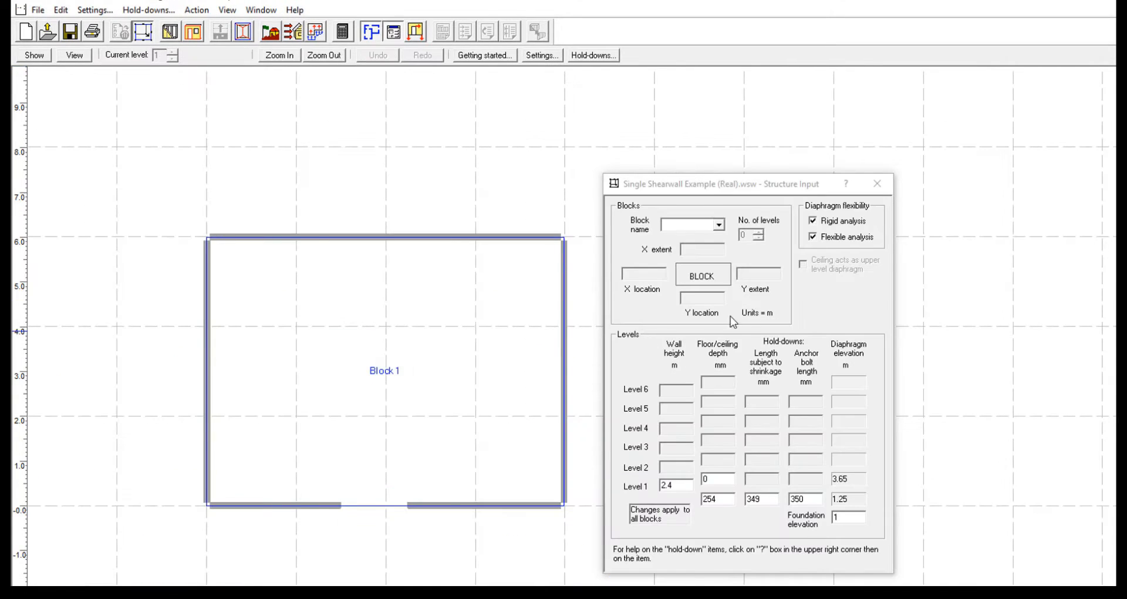
click(812, 221)
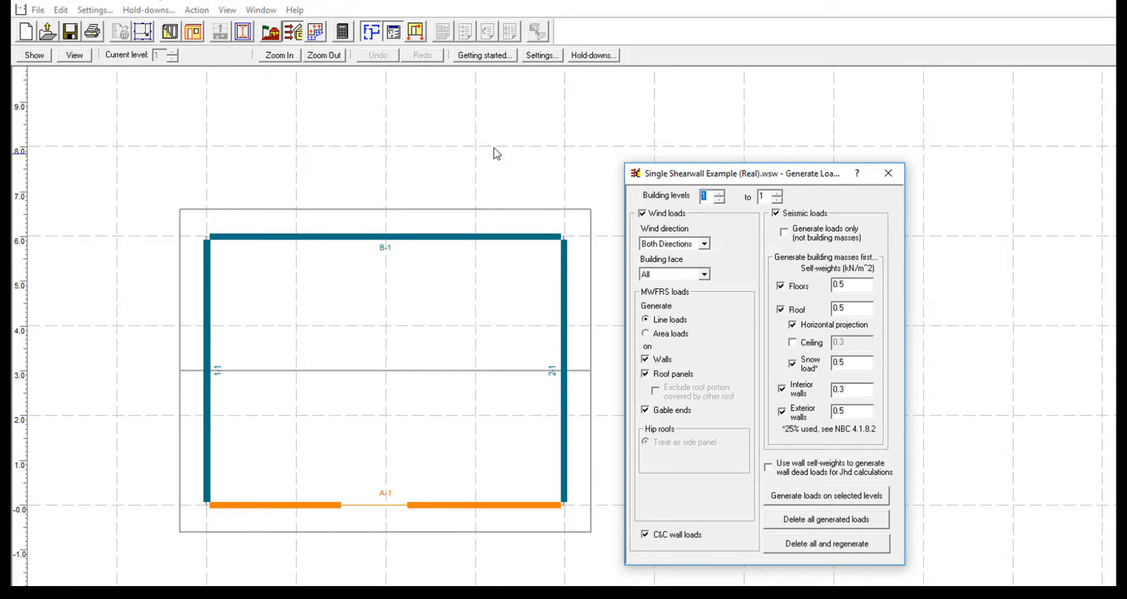
Add a 35 kN wind shear load to shearline A as a factored force directly parallel to the shearline.
click(317, 33)
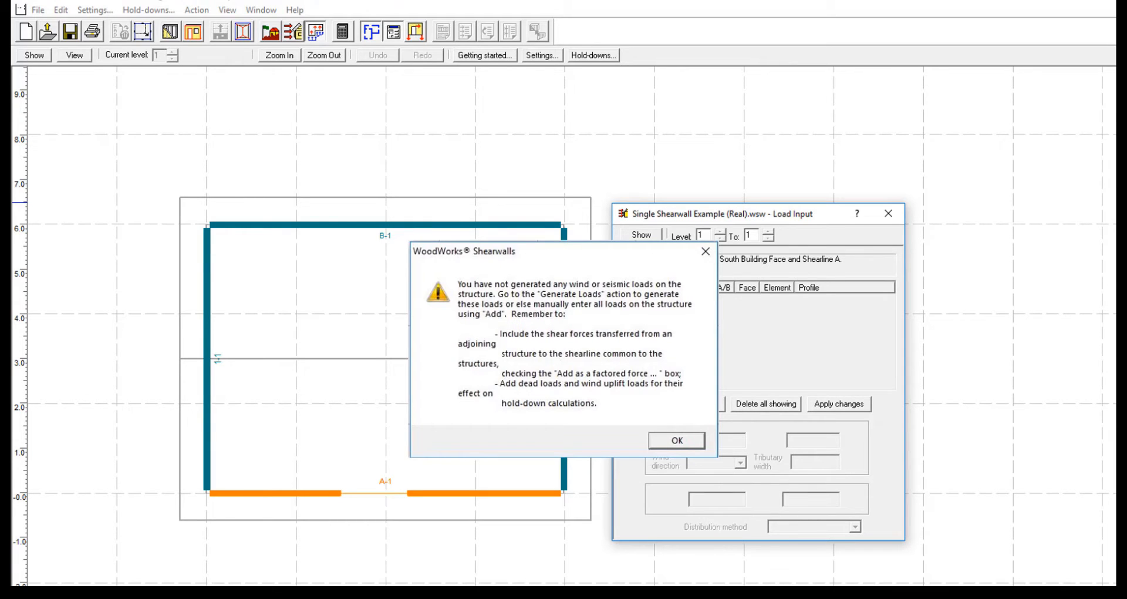
click(677, 440)
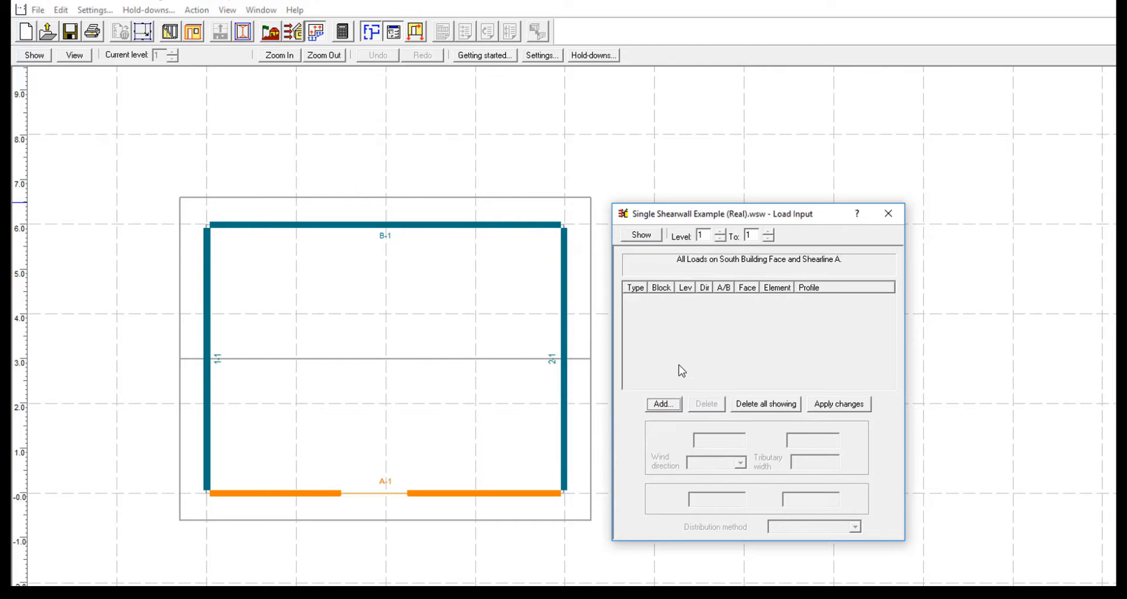
click(663, 404)
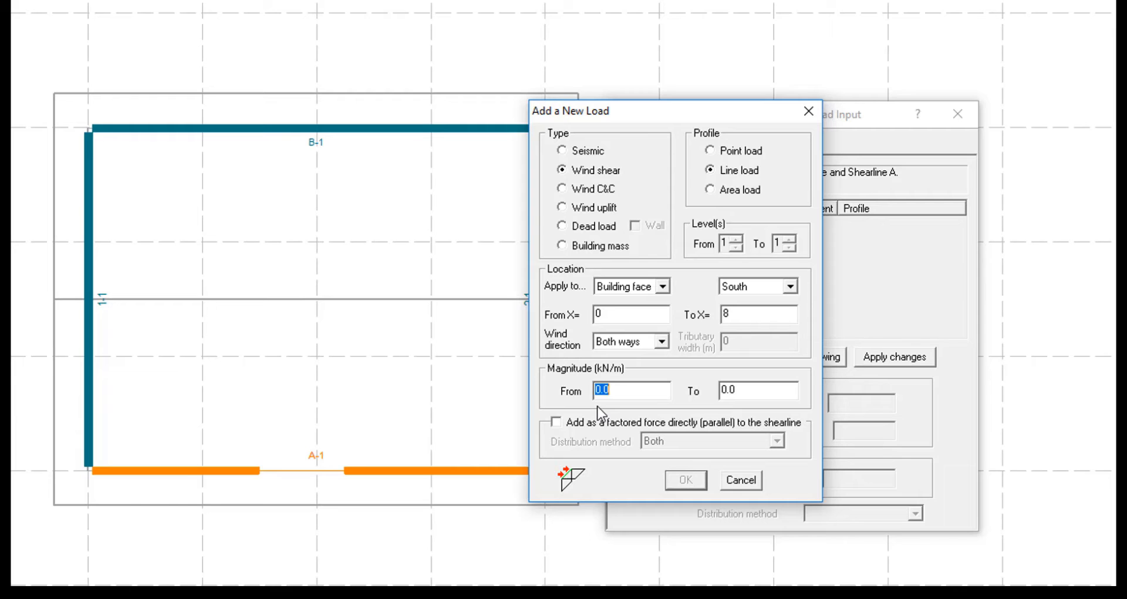
click(555, 422)
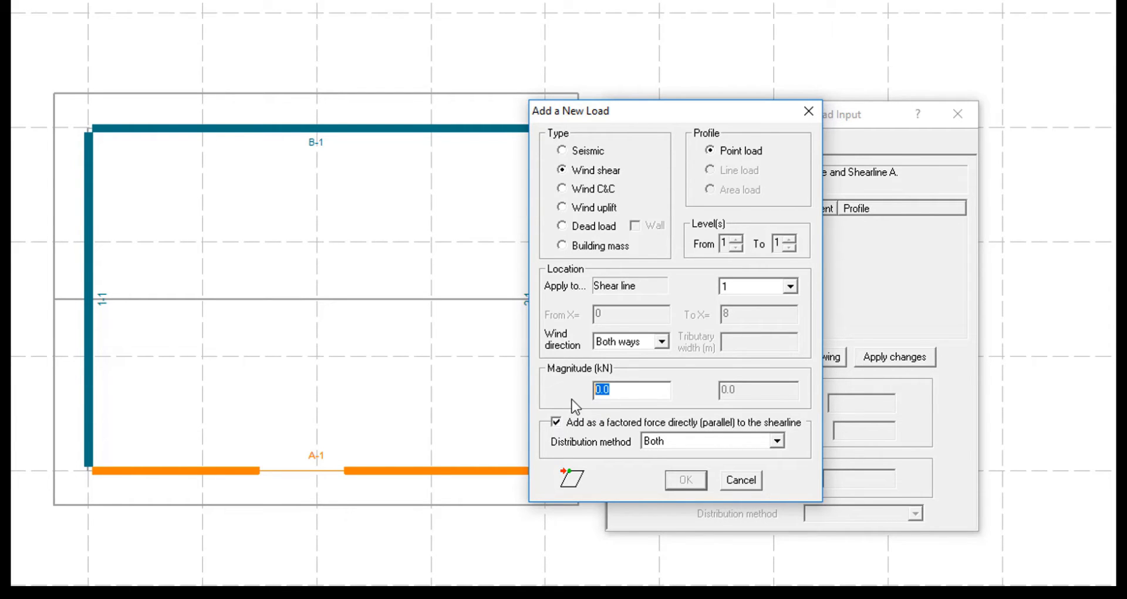
click(789, 287)
click(760, 306)
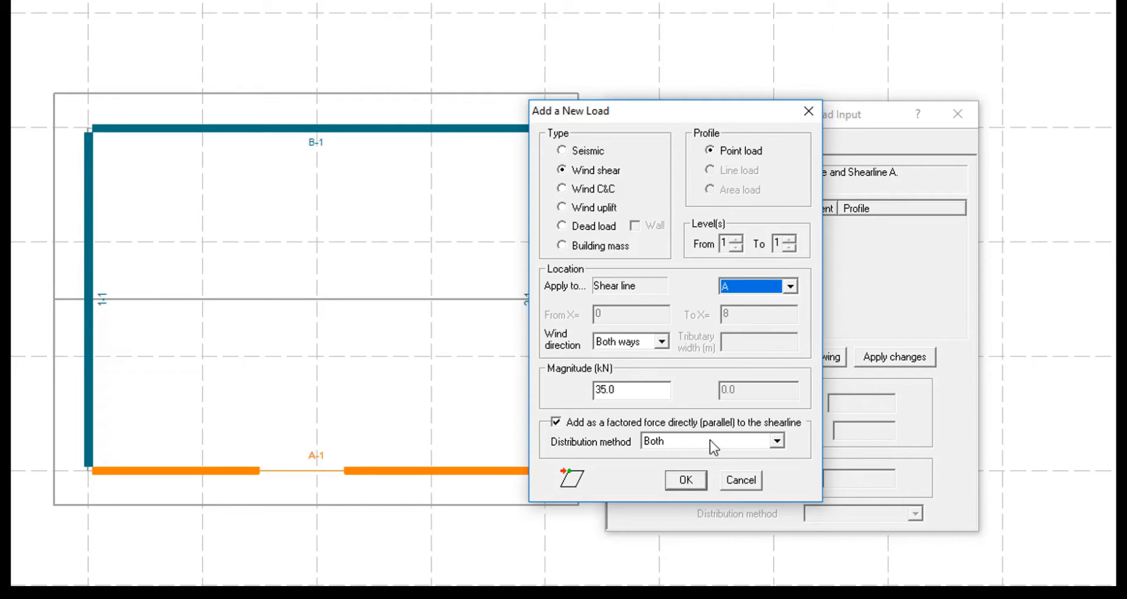
click(679, 485)
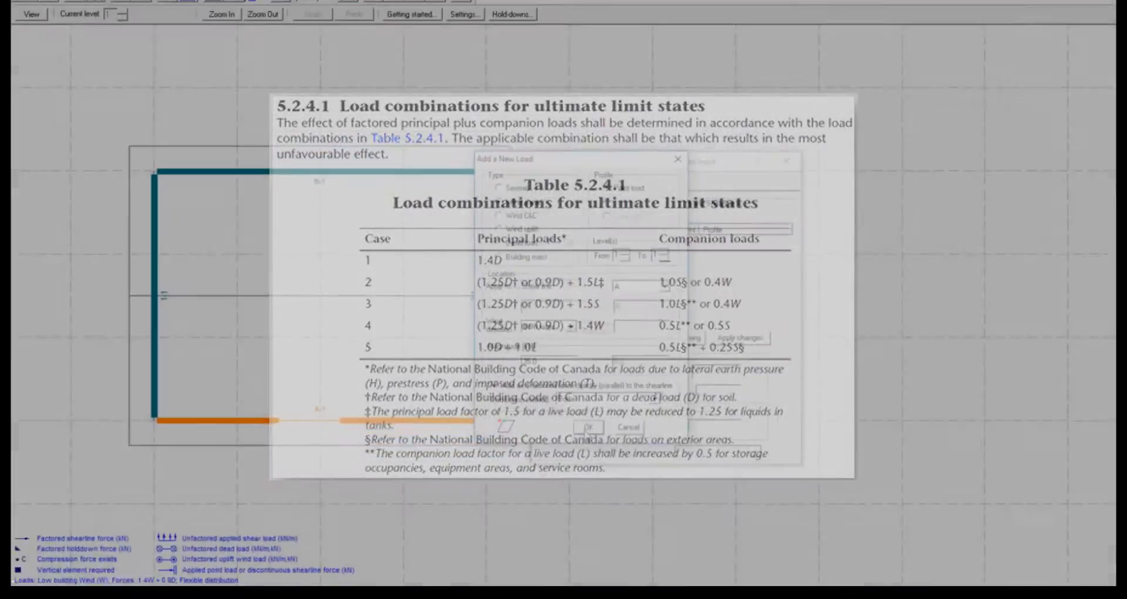
click(589, 427)
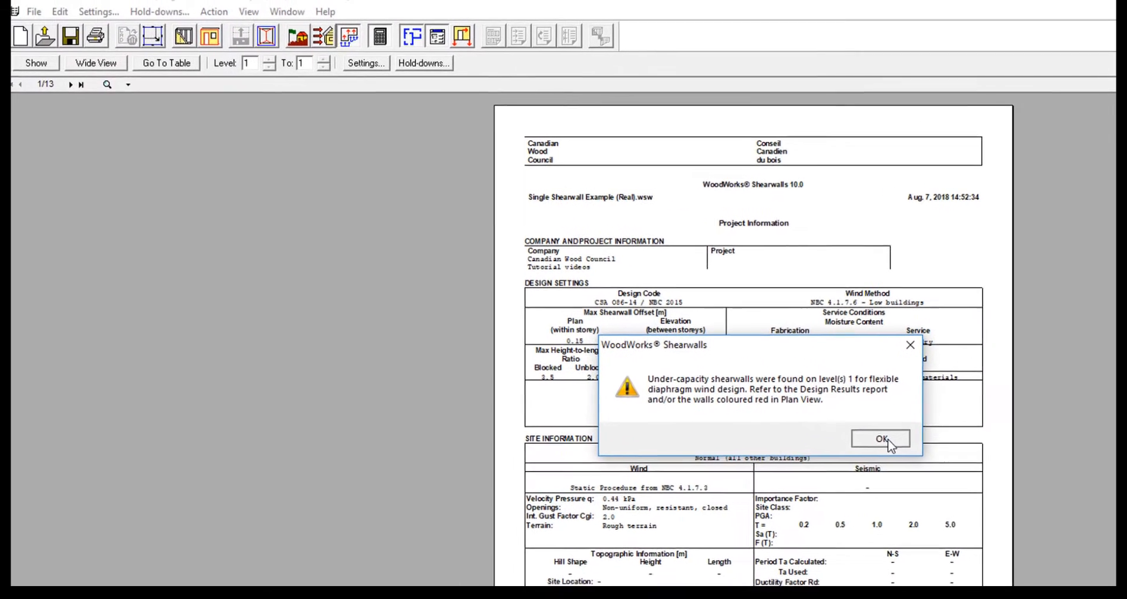
Dismiss the design warning and go to the Design Summary in the results report.
click(769, 409)
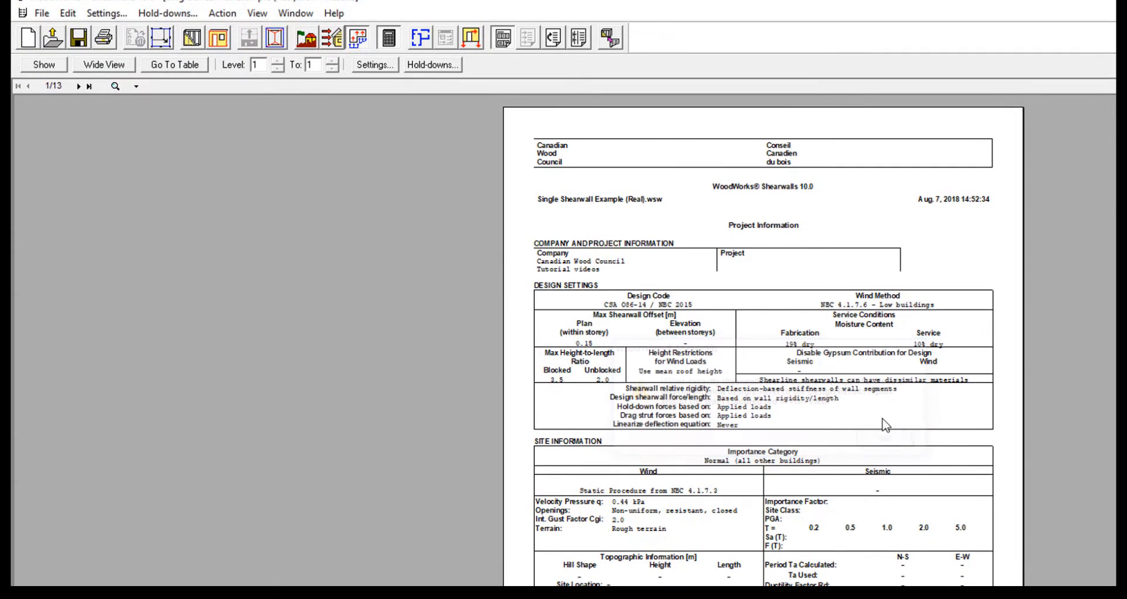
click(176, 65)
click(197, 136)
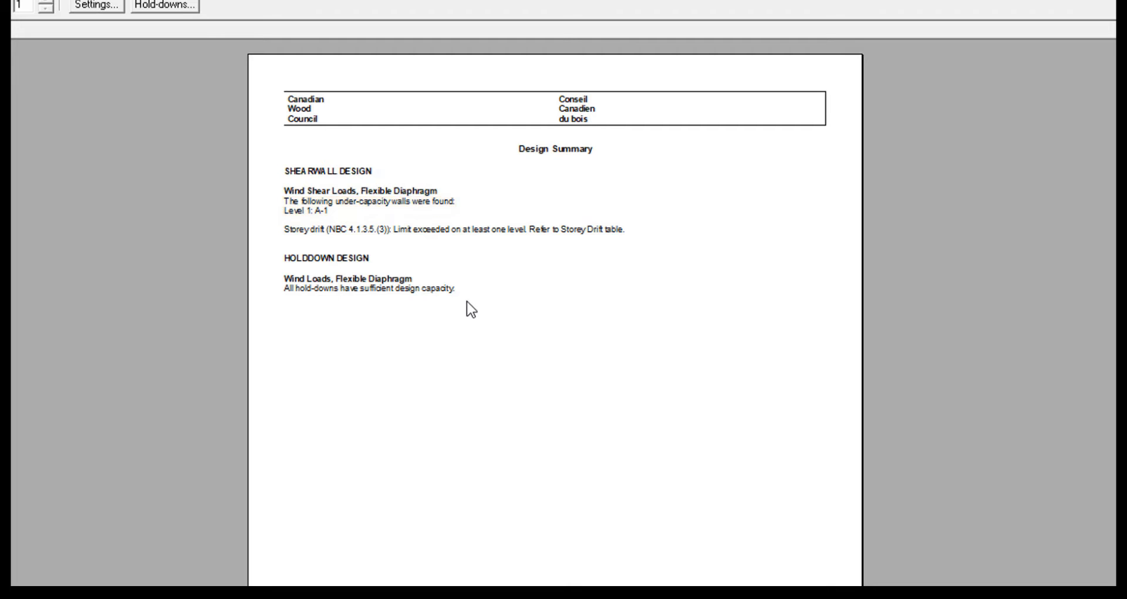
Examine the Shear Results table of the flexible diaphragm wind design for shearline A.
click(208, 68)
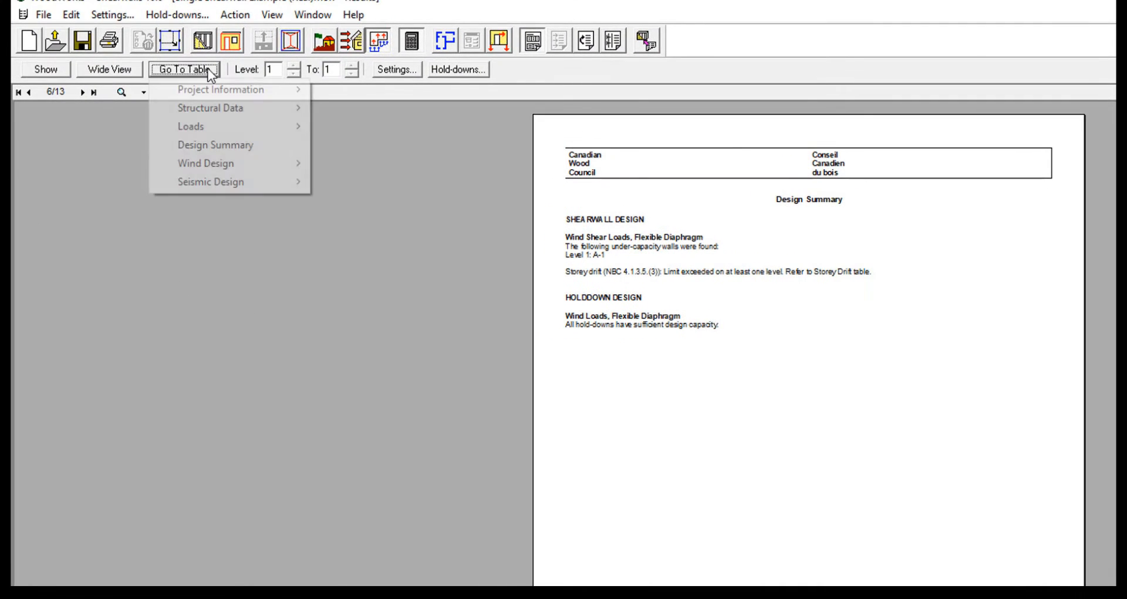
mouse_move(206, 162)
mouse_move(349, 167)
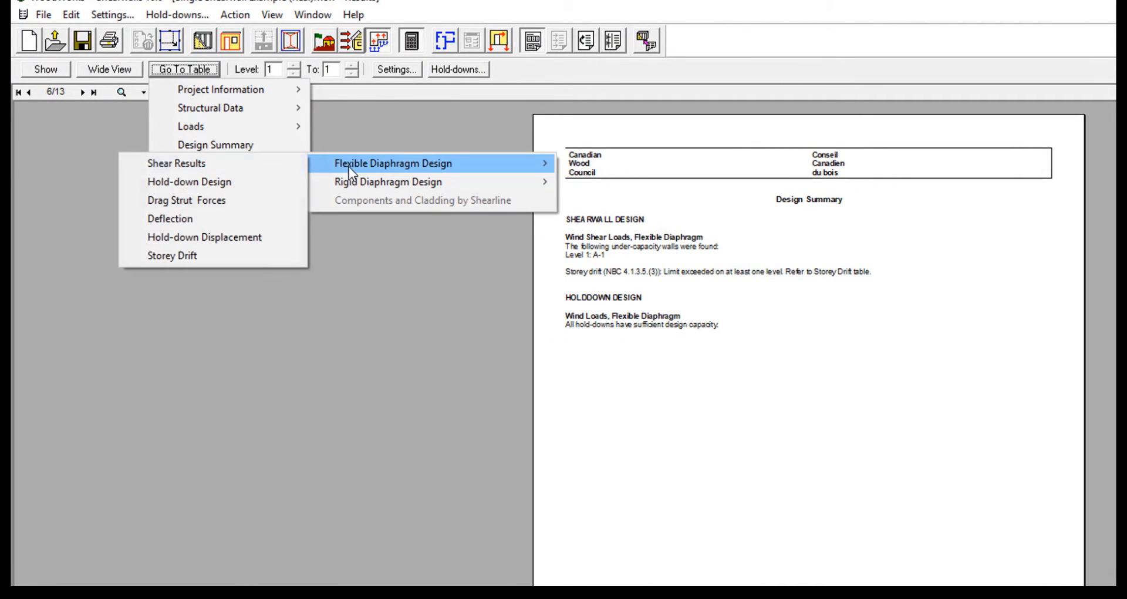
click(226, 164)
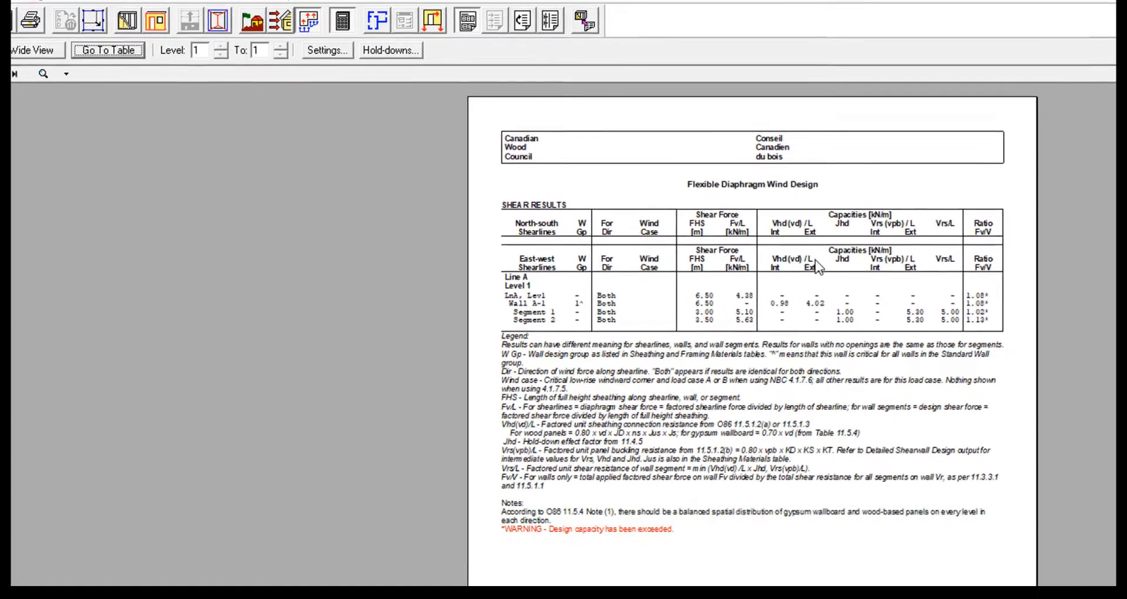
ctrl+scroll(649, 220, up, 1)
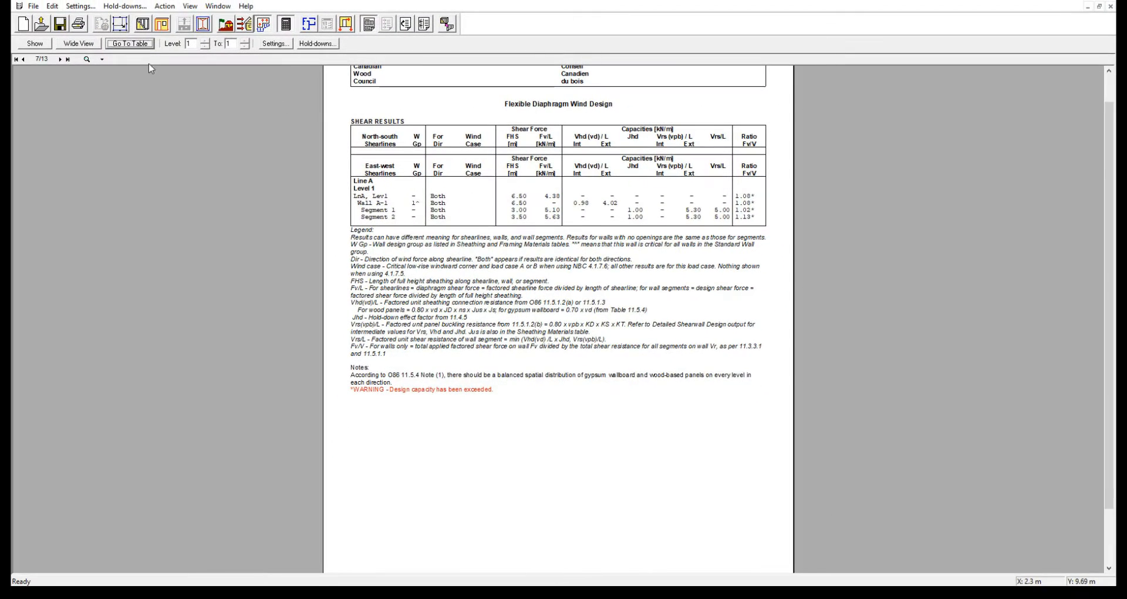
Set the exterior sheathing thickness of wall A-1 to 12.5 mm and rerun the design.
click(142, 24)
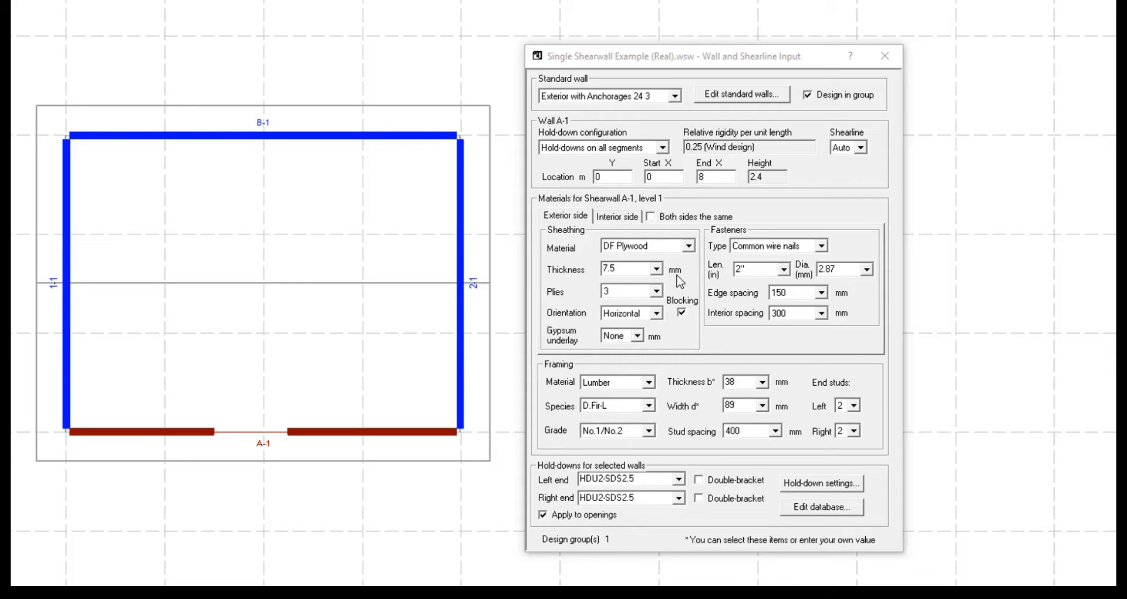
click(656, 268)
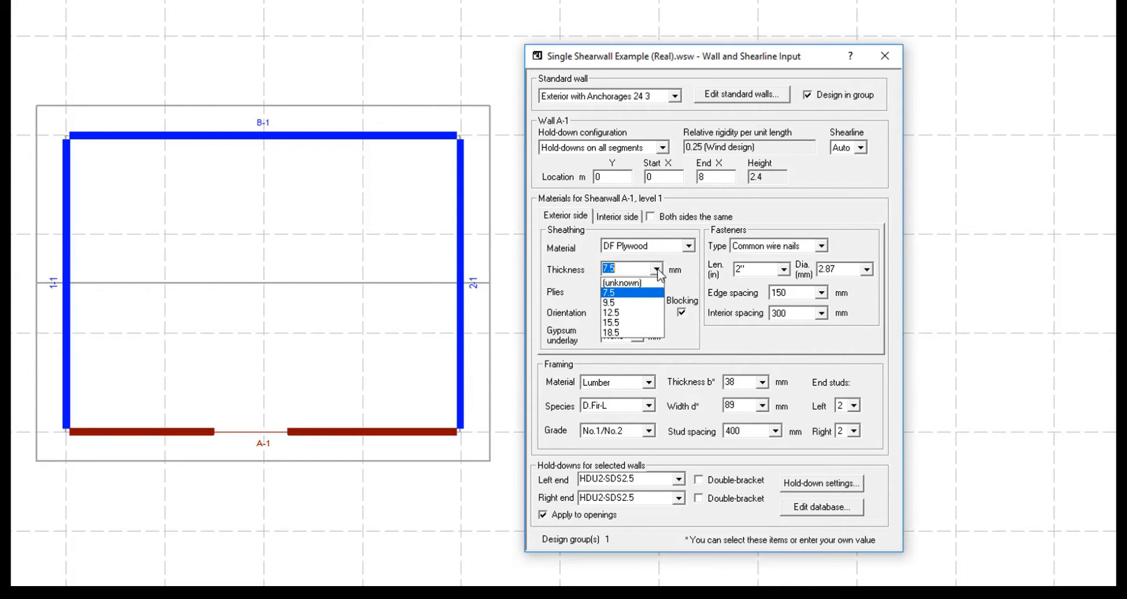
click(640, 318)
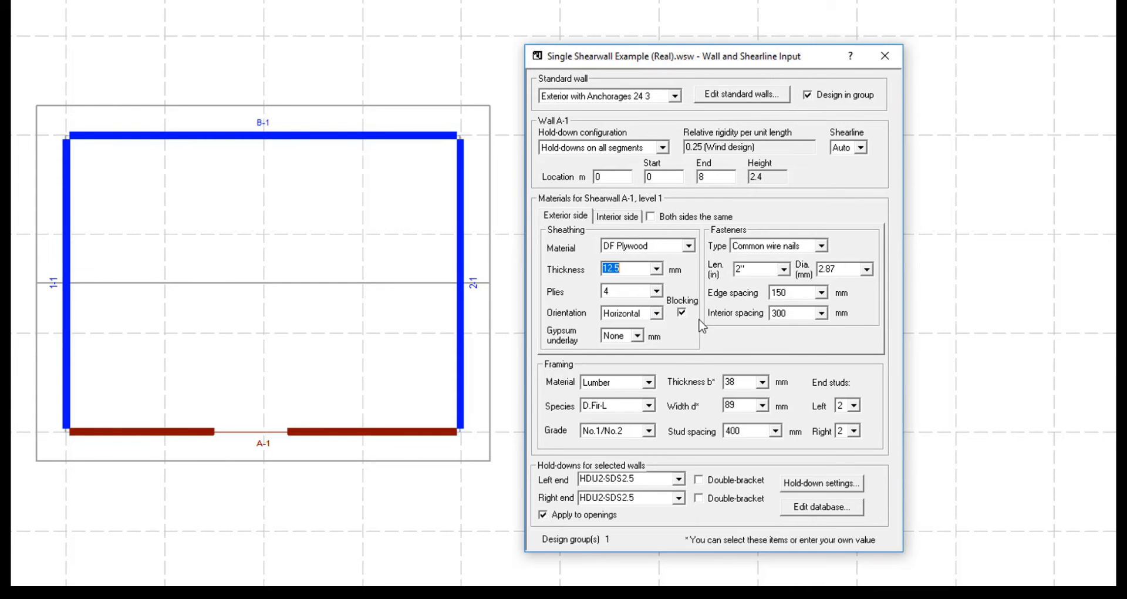
click(286, 24)
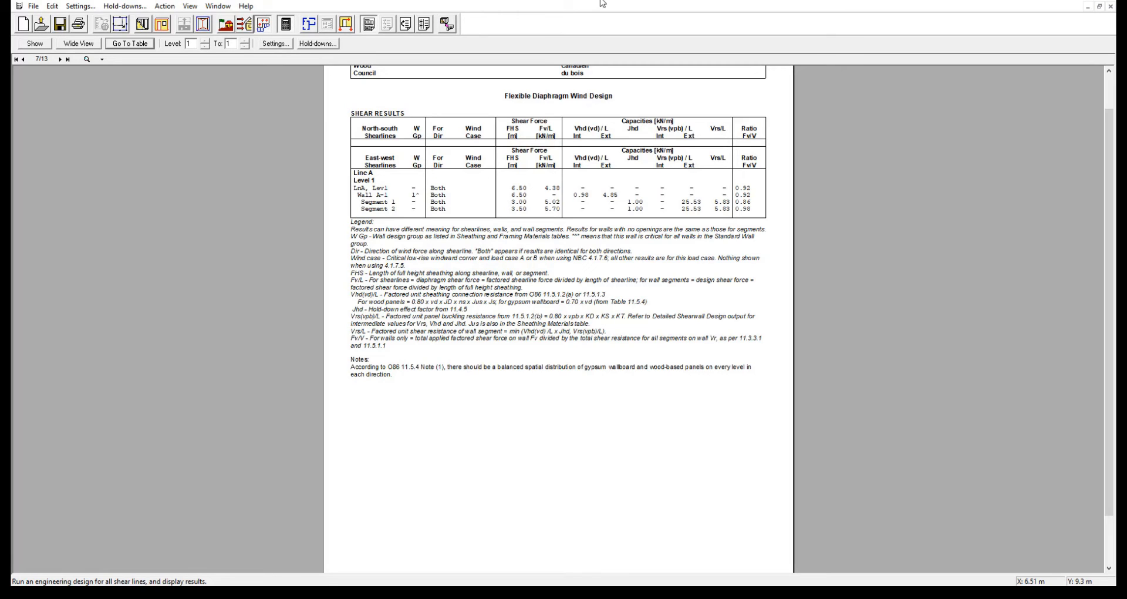
Open the load input and review the load types available when adding a new load to shearline A.
click(264, 24)
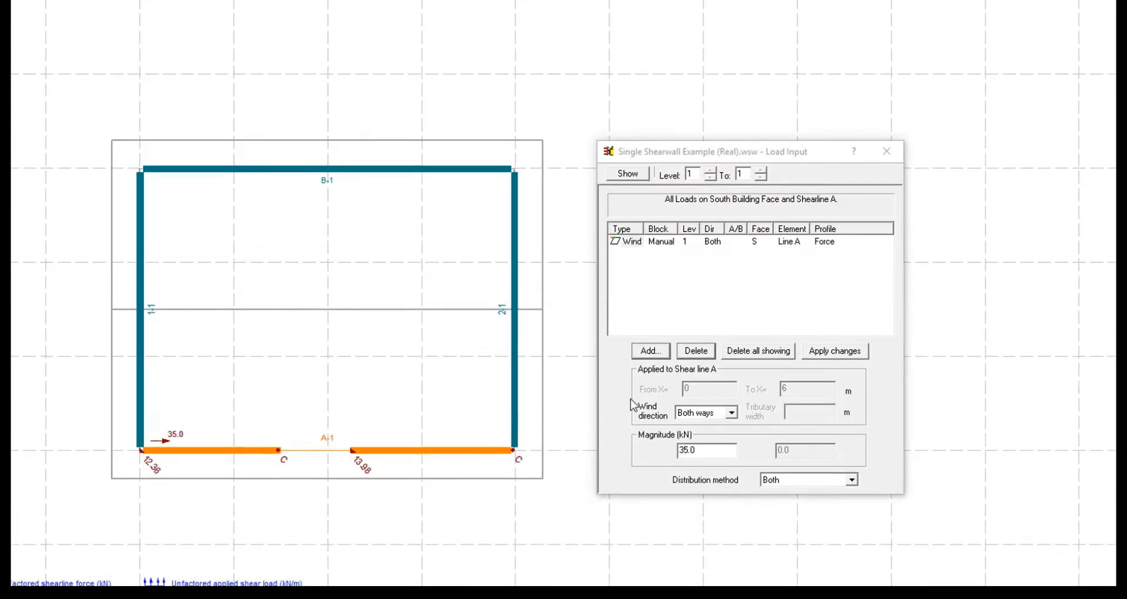
click(651, 350)
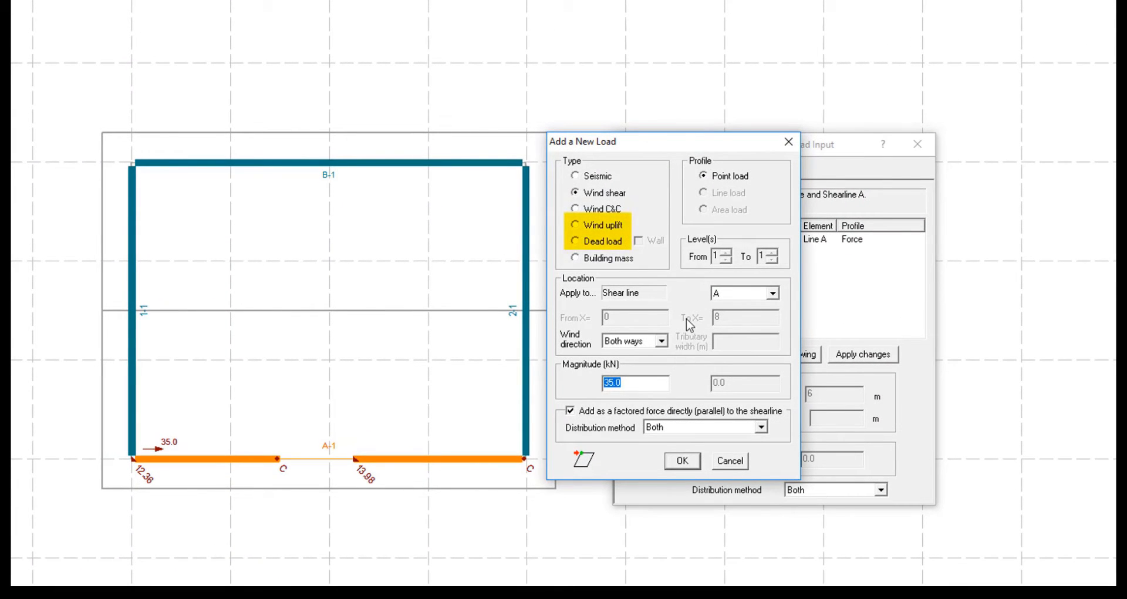
drag(699, 148, 752, 150)
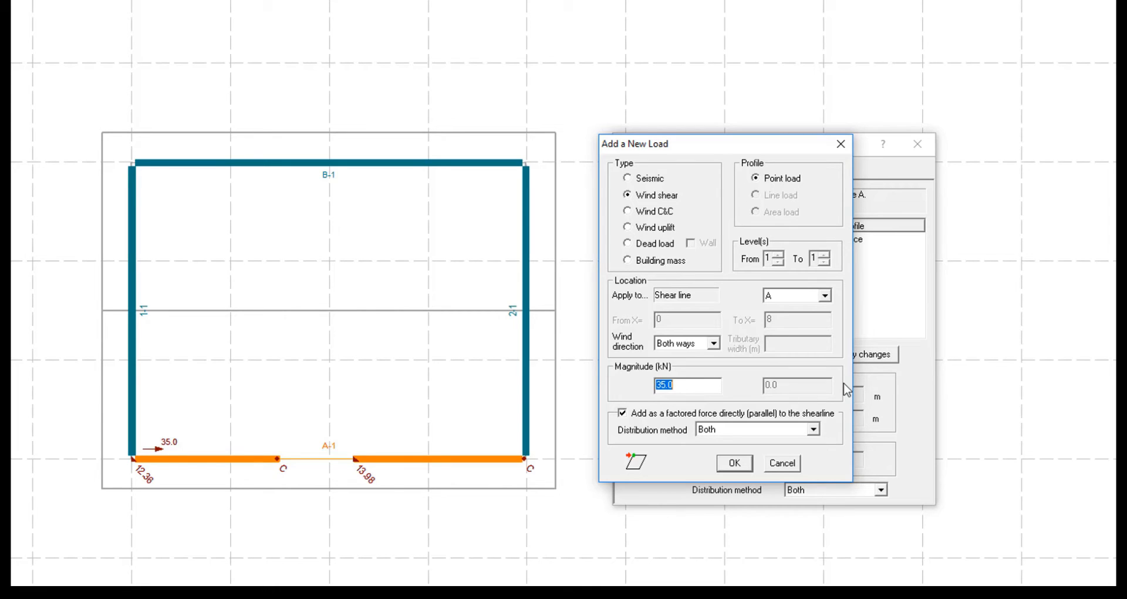
click(782, 463)
Replace the wind load on shearline A with a 20 kN factored wind shear force and rerun the design.
click(712, 357)
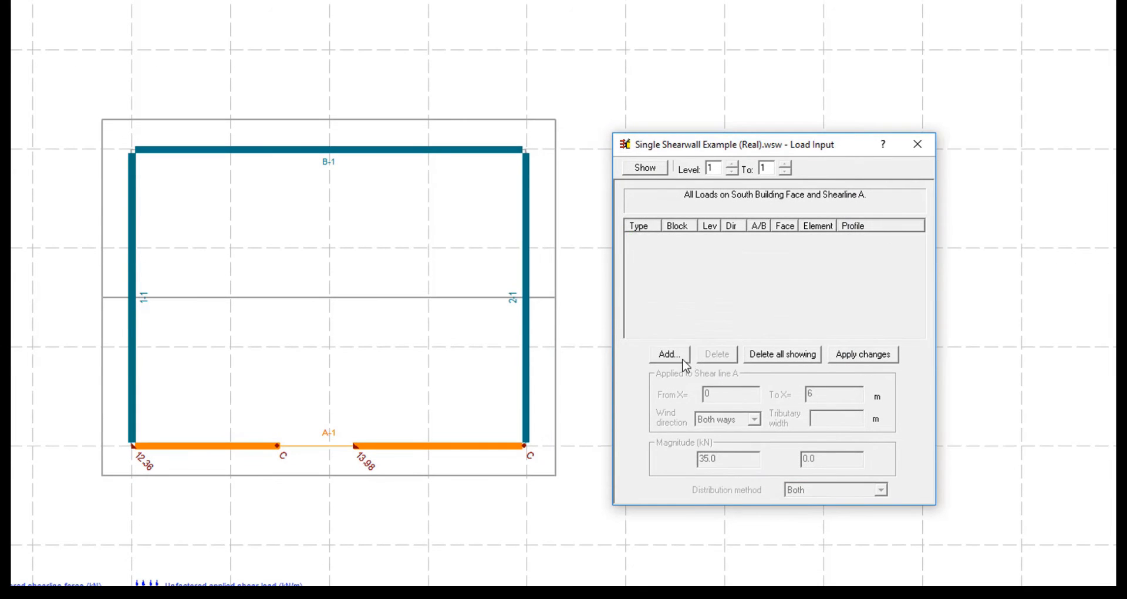
click(669, 355)
text(20)
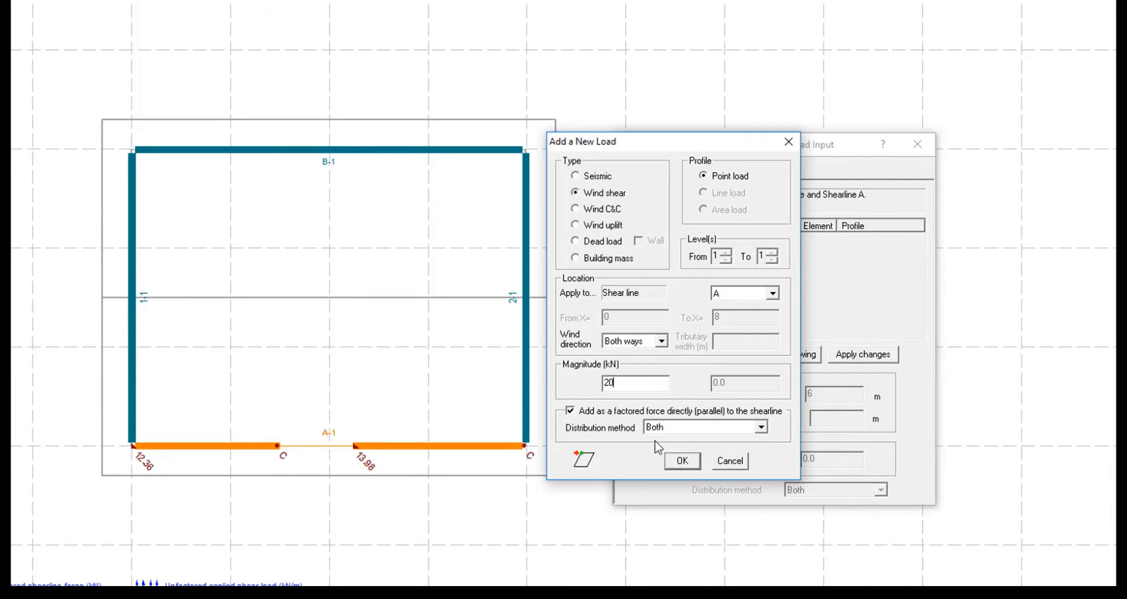
click(683, 462)
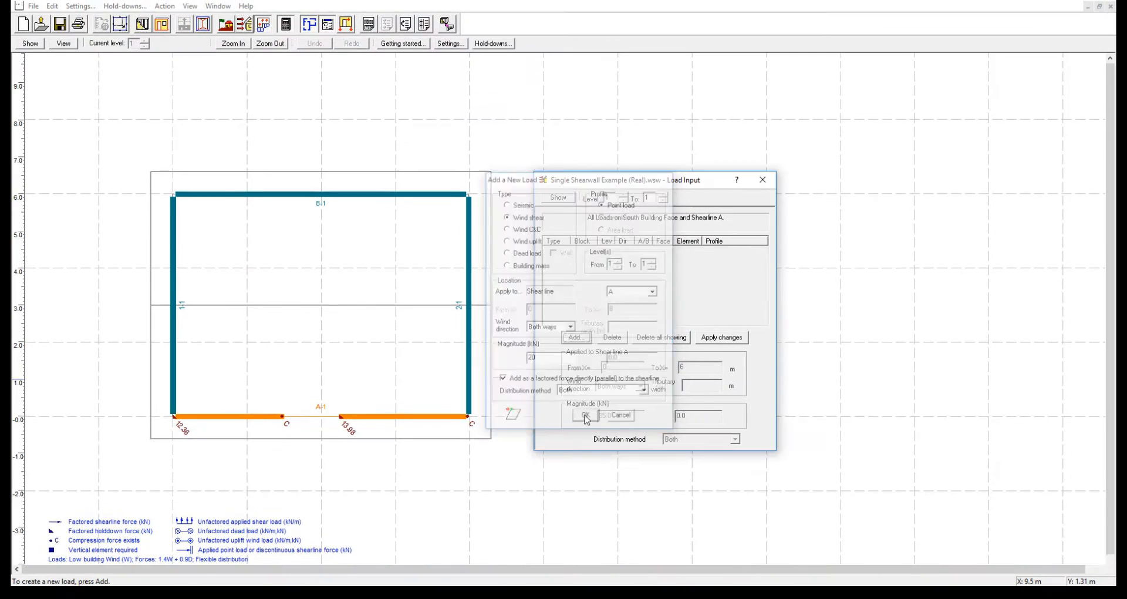
click(266, 23)
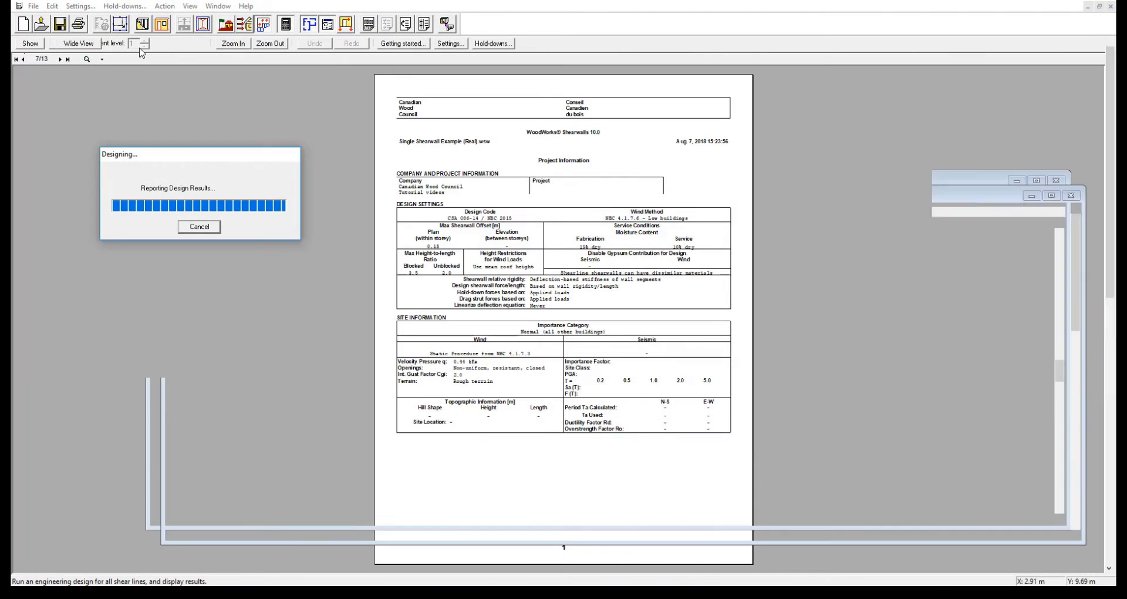
Go to the flexible diaphragm wind design tables and review the results for shearline A under the 20 kN force.
click(130, 43)
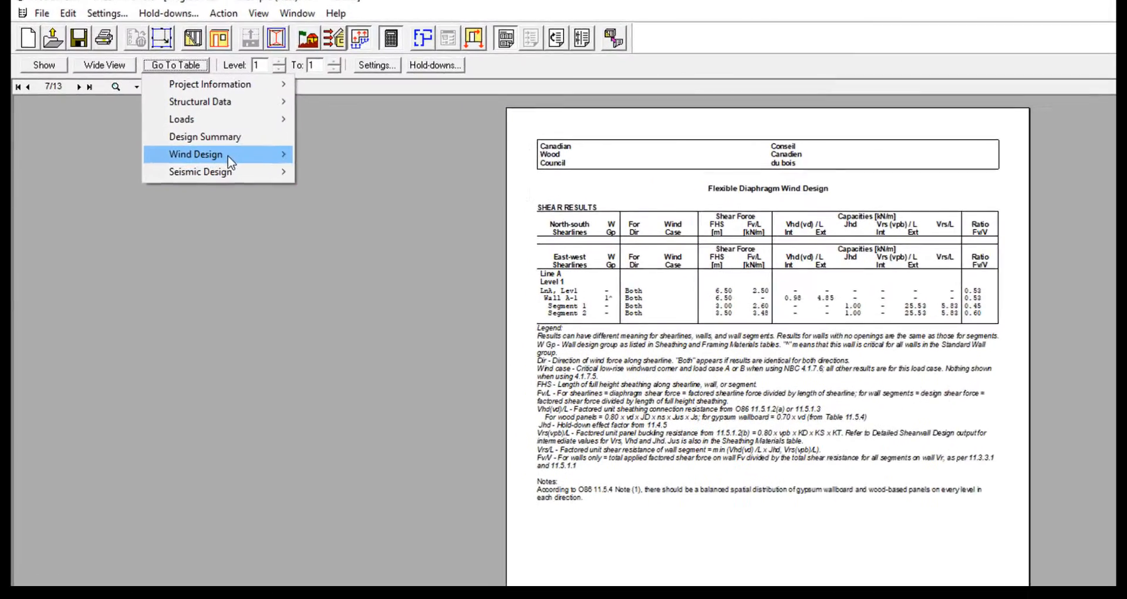
mouse_move(151, 108)
mouse_move(356, 163)
click(197, 172)
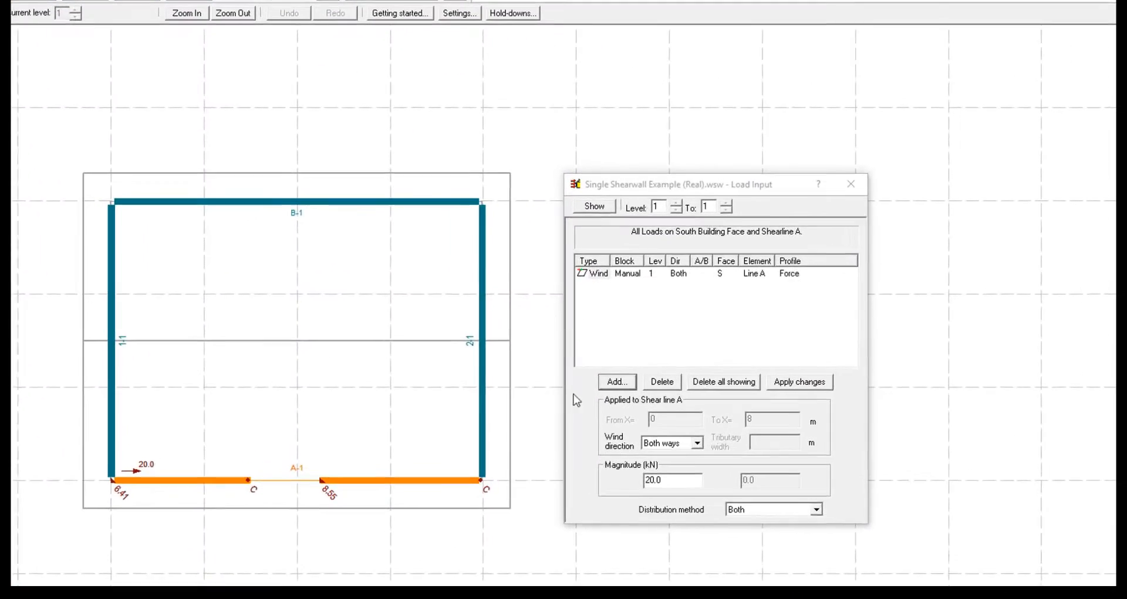
Add a 2.85 kN/m wind uplift line load to wall line A from X = 0 to 8 m and rerun the design.
click(641, 398)
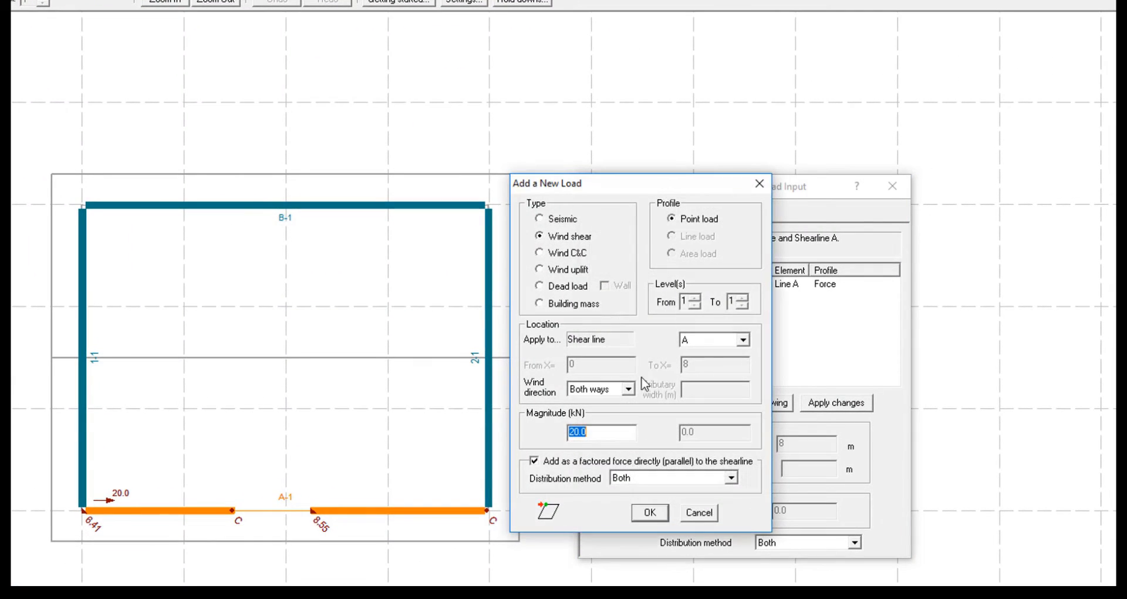
click(539, 269)
click(670, 236)
double_click(594, 434)
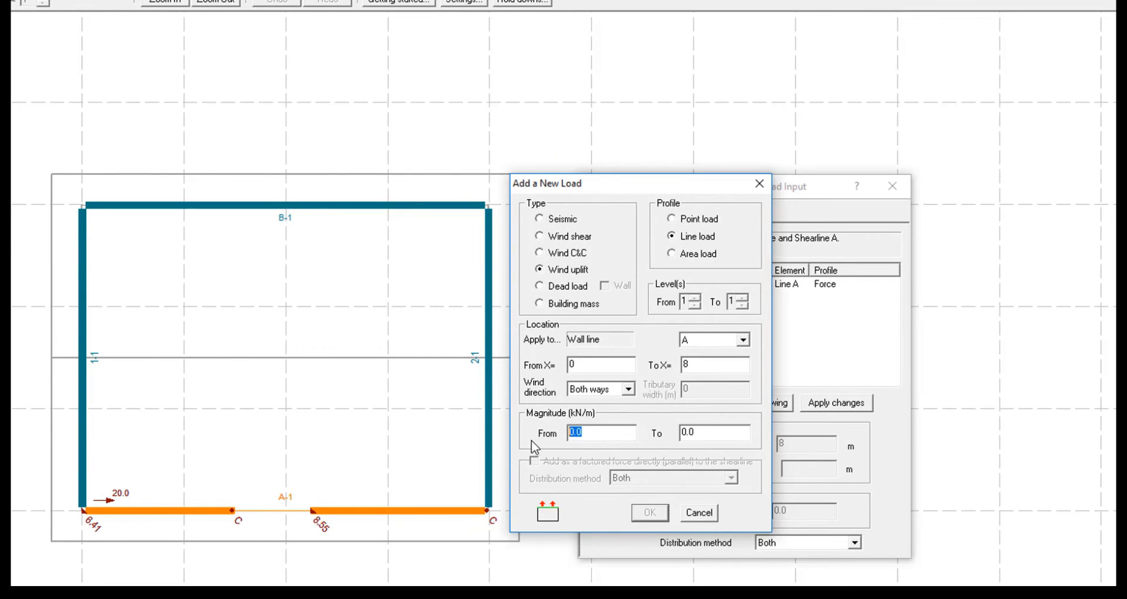
text(2.85)
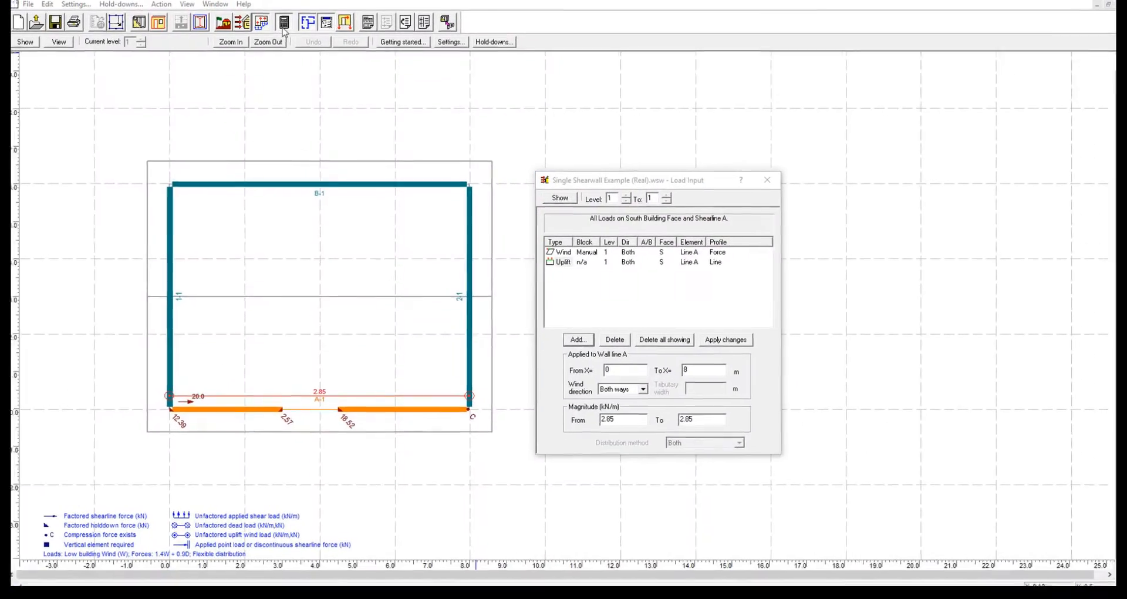
click(286, 25)
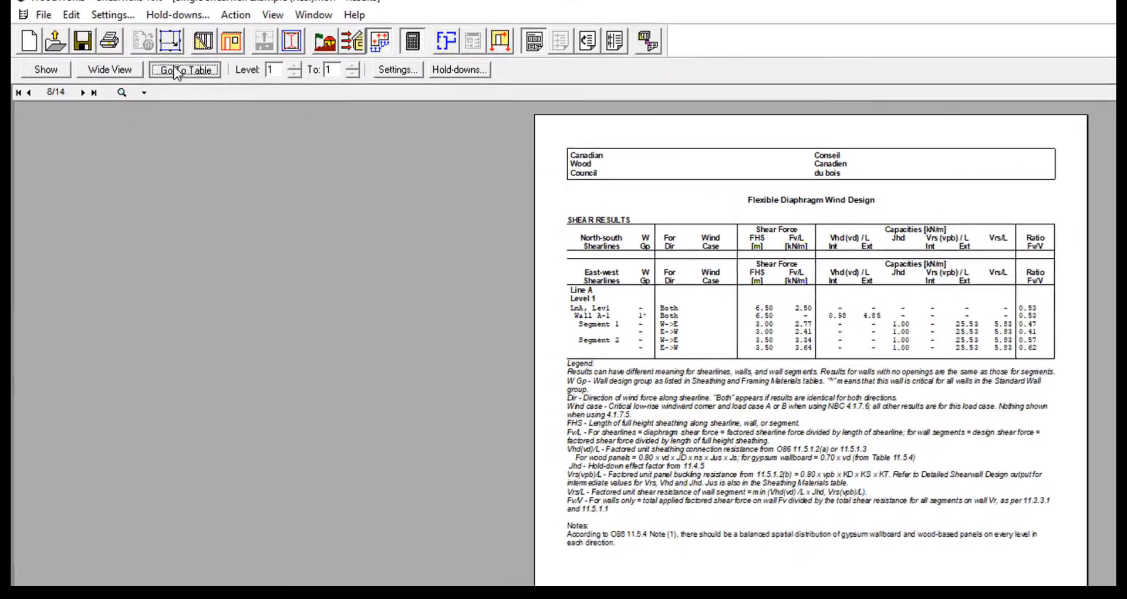
Go to the wind design tables and examine the results for shearline A with the uplift load included.
click(142, 49)
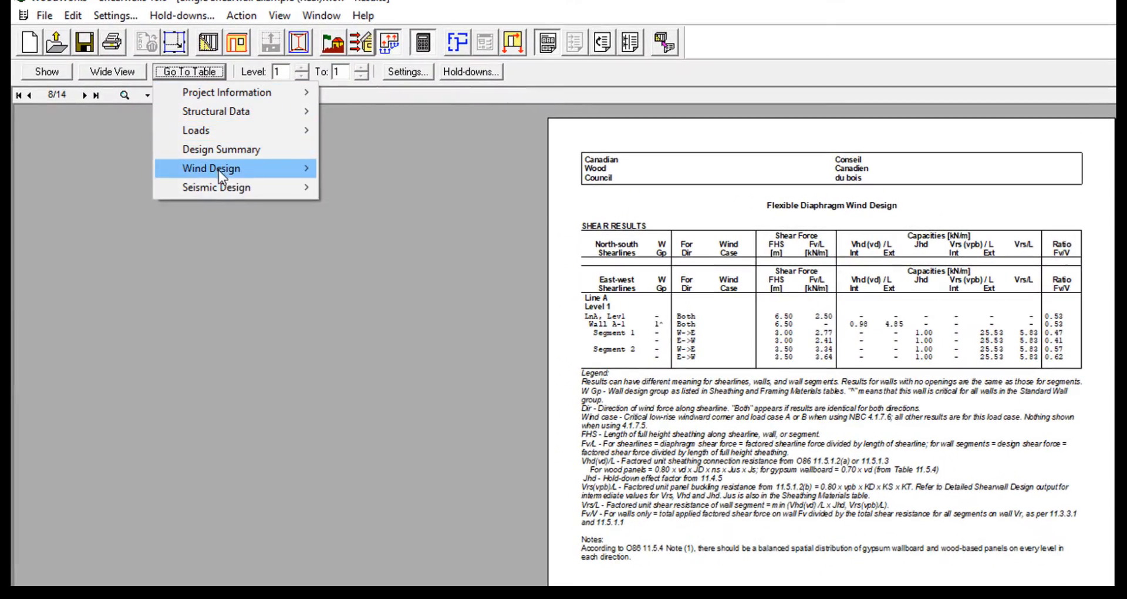
mouse_move(150, 123)
mouse_move(245, 122)
click(200, 138)
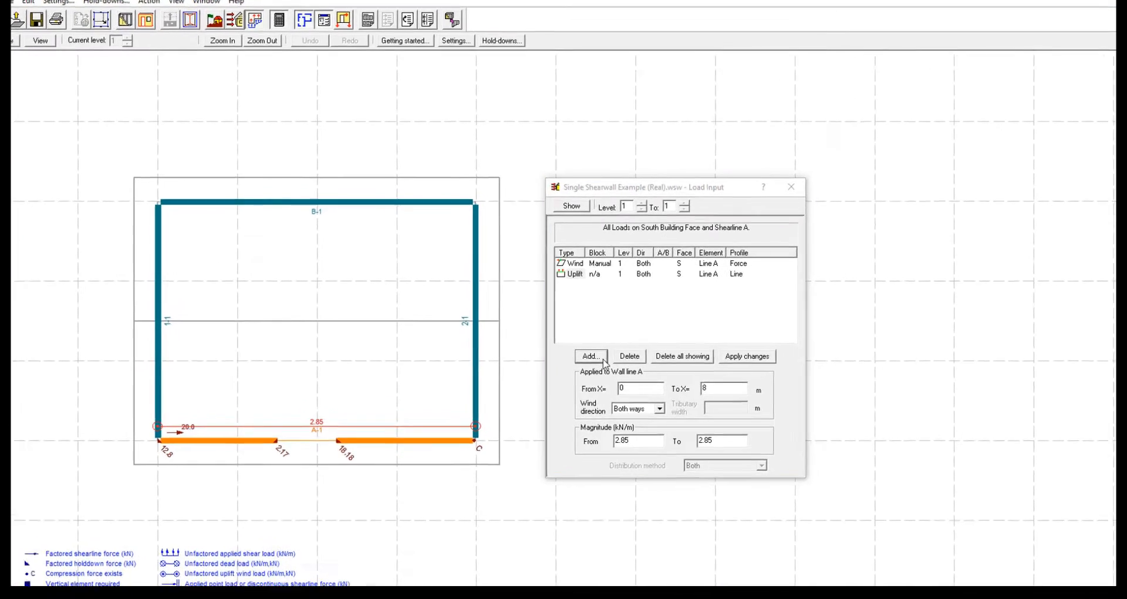
Add a 2.4 kN/m dead line load on wall line A from X = 0 to 8 m, with the Wall option enabled.
click(576, 335)
click(560, 305)
click(609, 305)
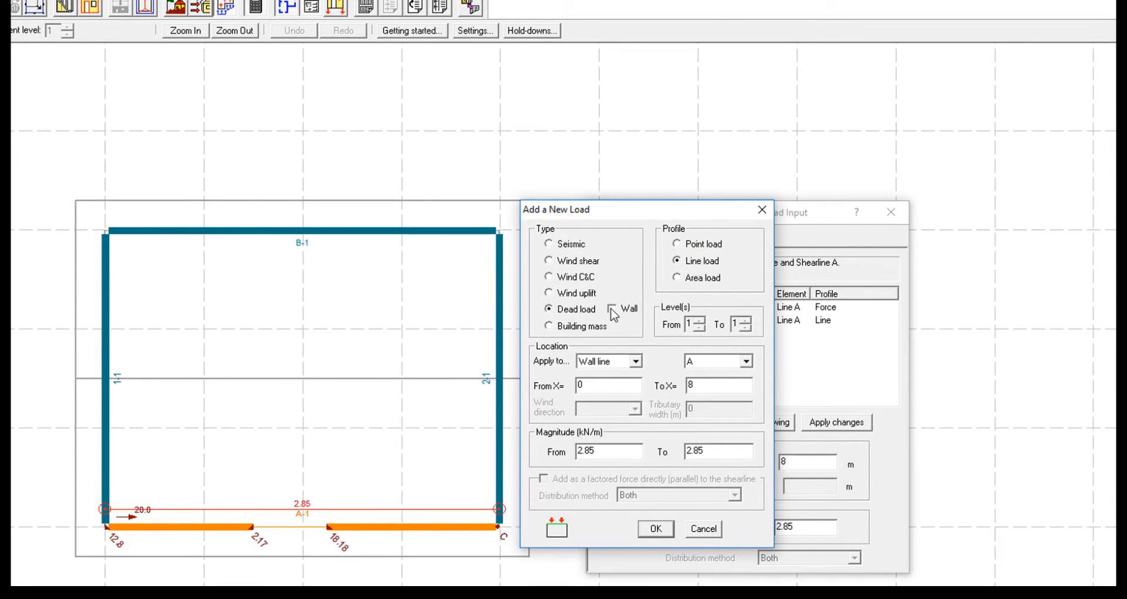
drag(600, 449, 549, 455)
text(2.4)
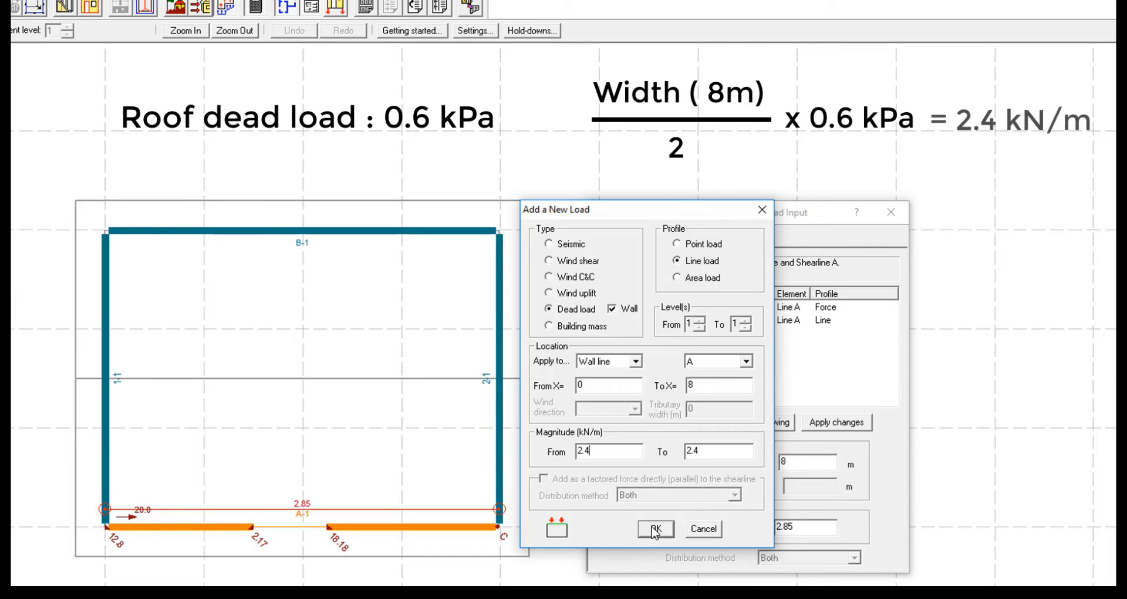
click(655, 530)
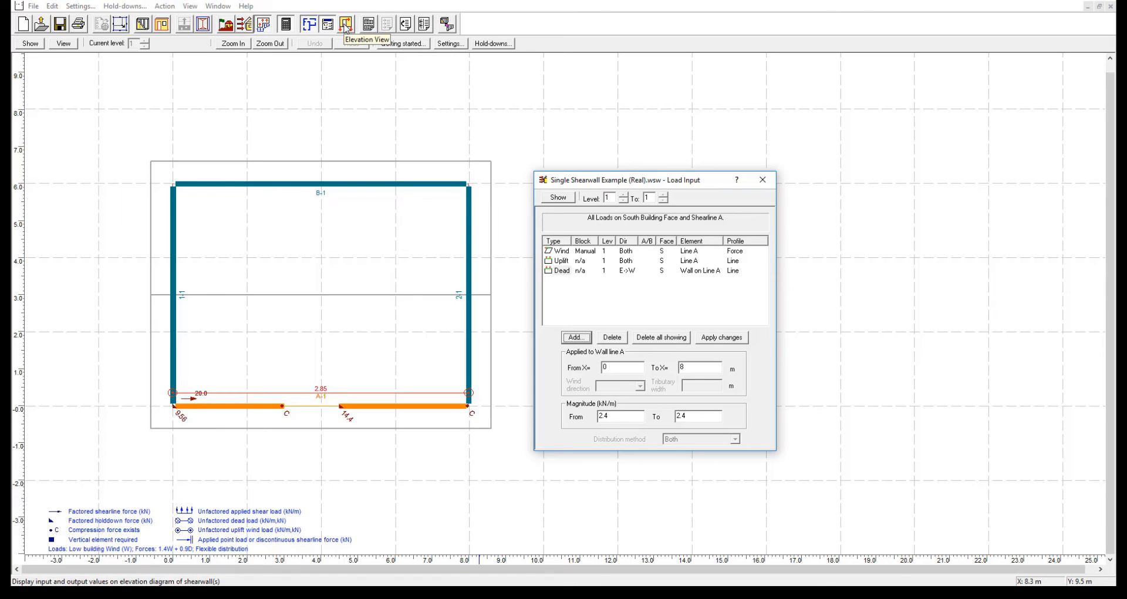
Examine the loads and forces on shearline A in elevation view and rerun the design.
click(345, 27)
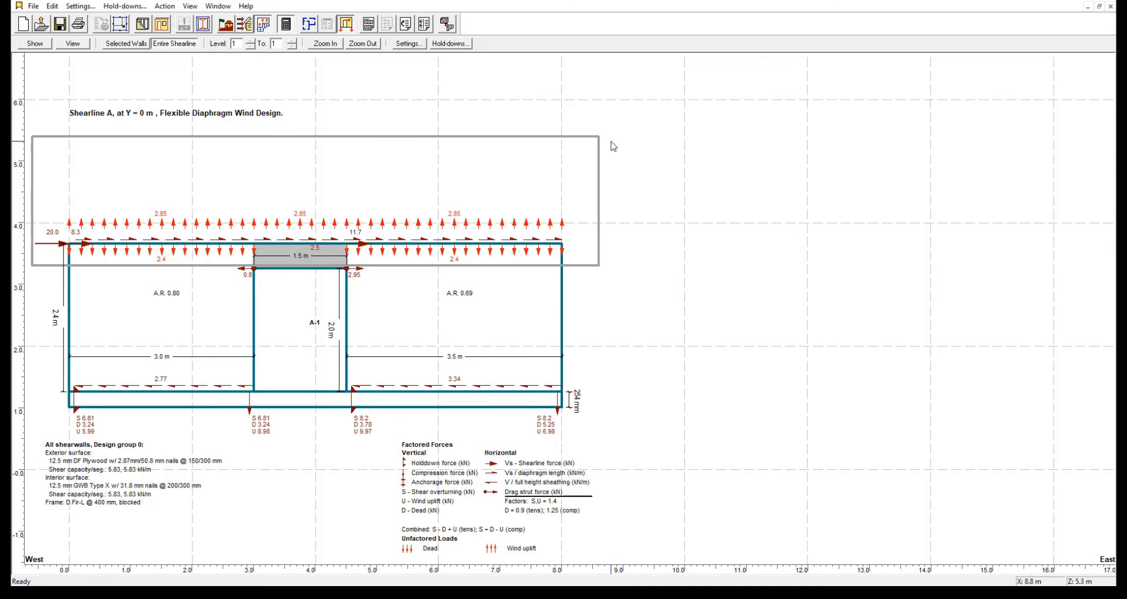
click(285, 24)
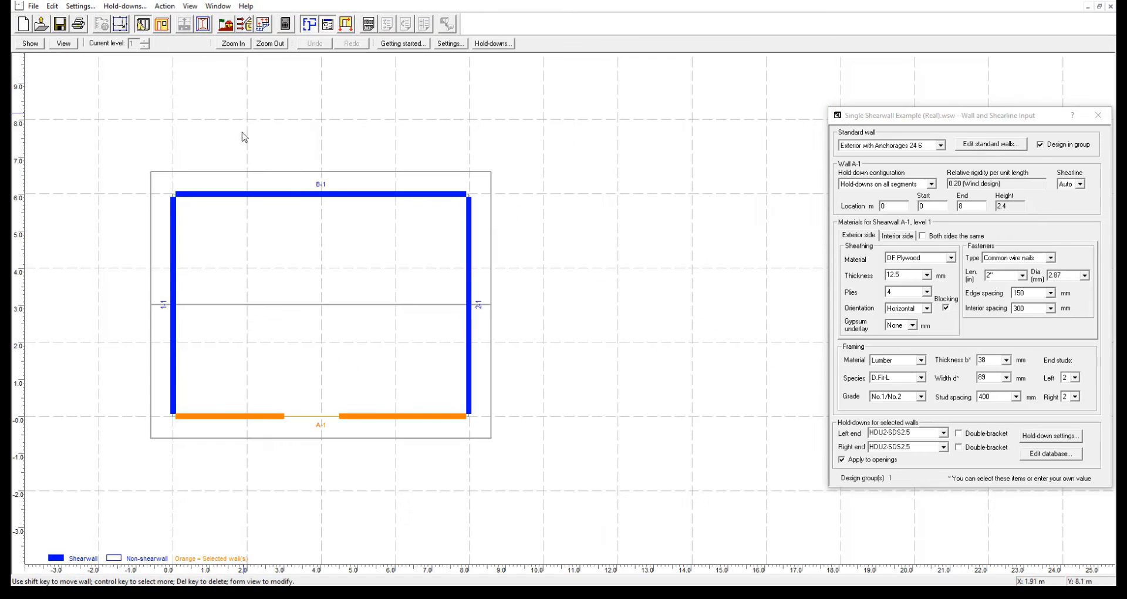
Split north wall B-1 to form a middle segment starting at X = 3 m, and set that segment's end to 4.5 m.
drag(284, 197, 334, 198)
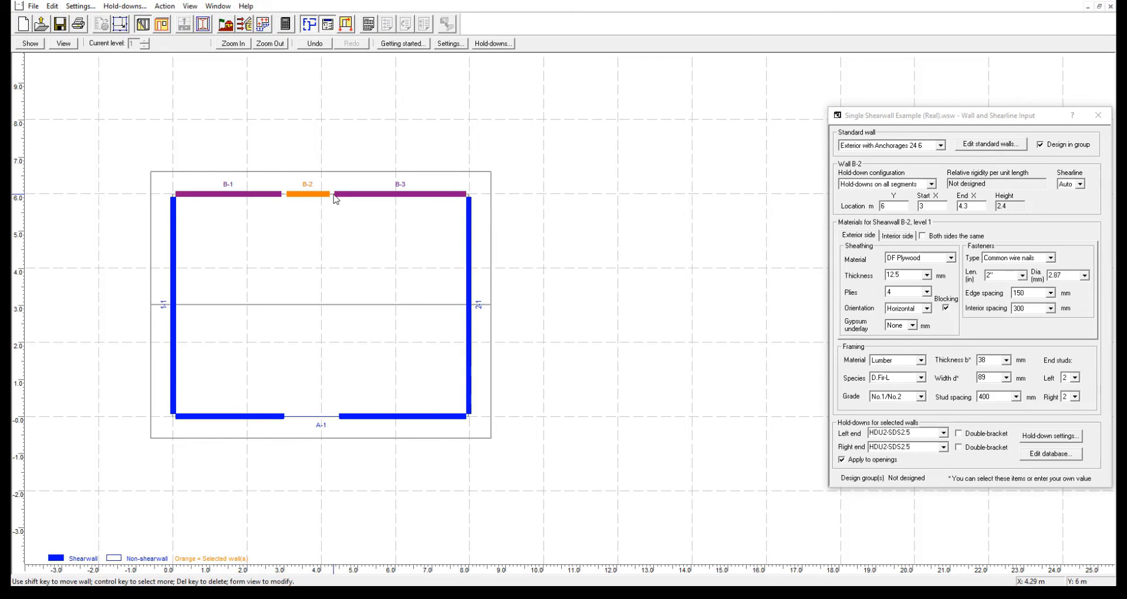
double_click(966, 208)
text(4.5)
Make wall B-2 a non-shearwall by assigning it the standard wall Ext. Non Shear (tutorial6).
click(922, 145)
scroll(919, 171, up, 12)
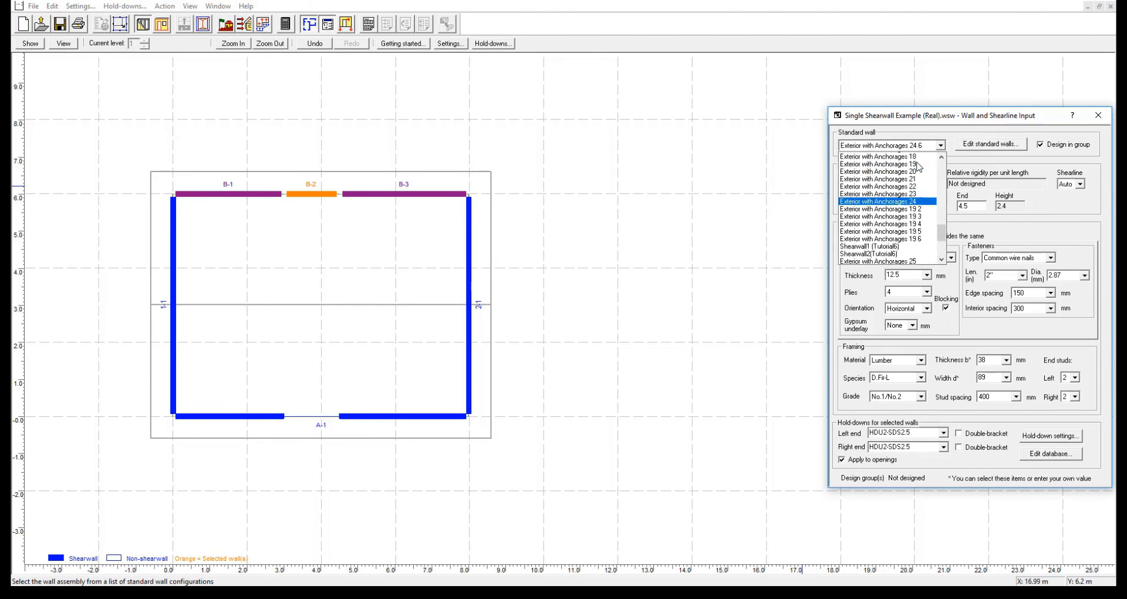
scroll(889, 176, up, 1)
click(889, 175)
click(584, 319)
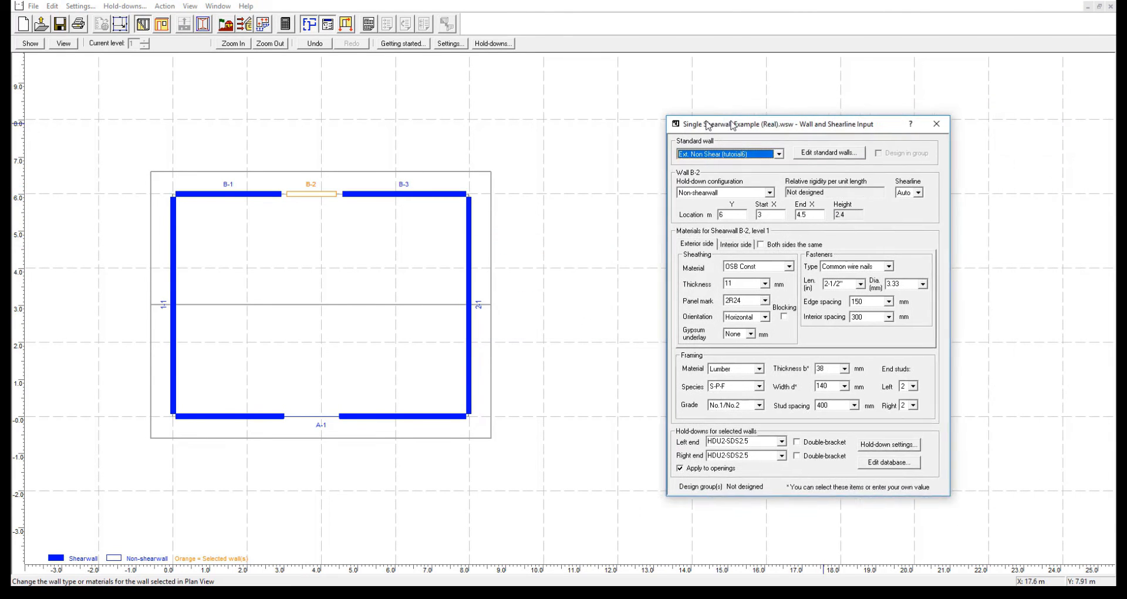
Add a 2.4 kN/m dead line load and a 2.85 kN/m wind uplift line load to wall line B.
click(265, 25)
click(576, 336)
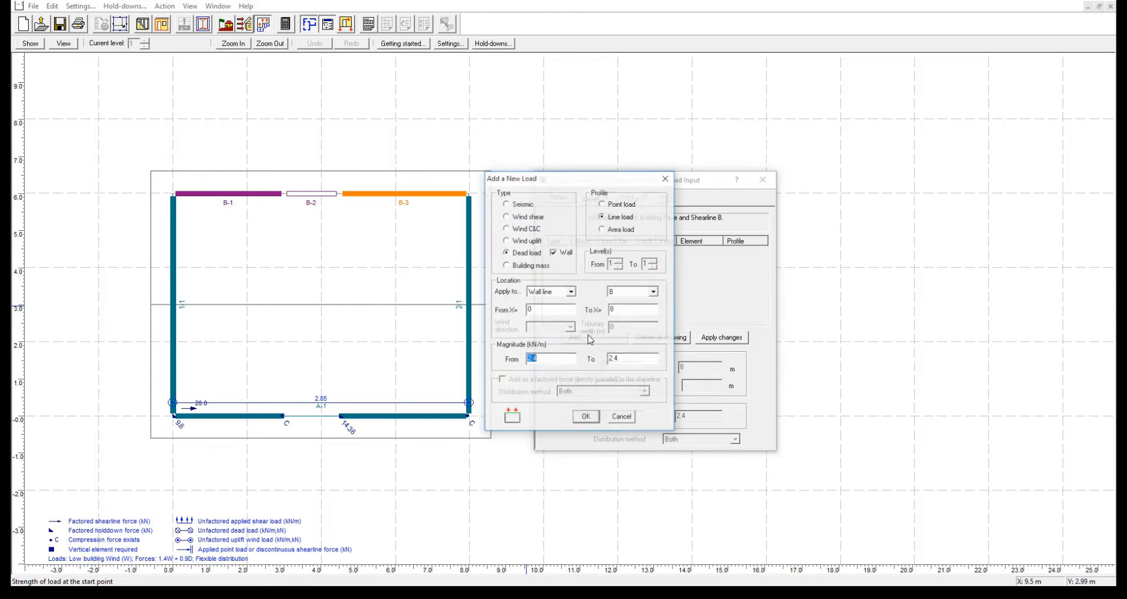
click(586, 417)
click(576, 337)
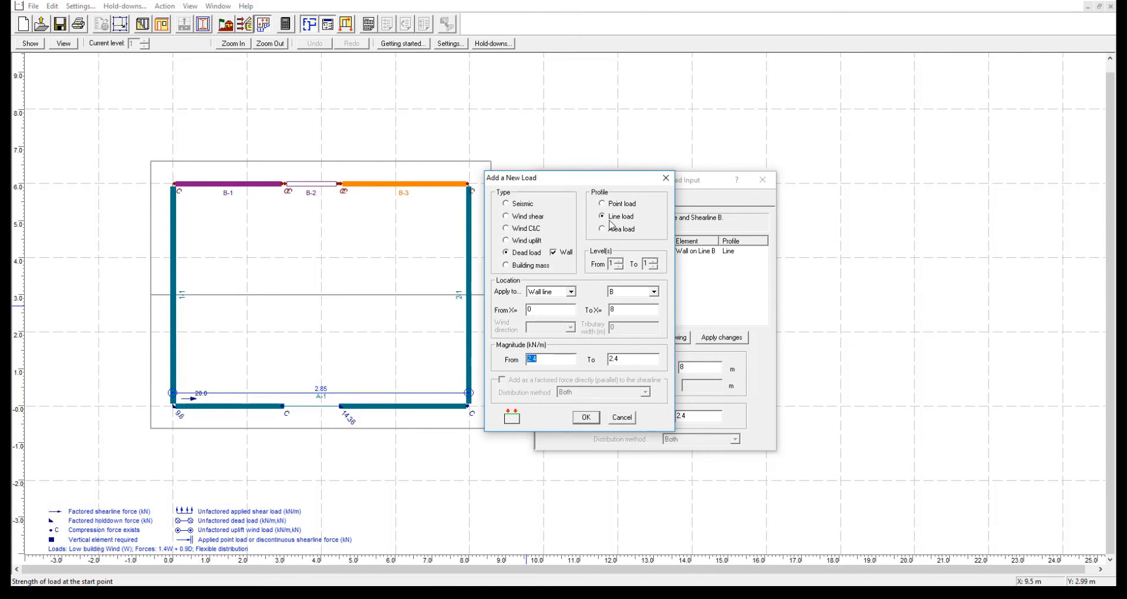
click(506, 240)
click(586, 417)
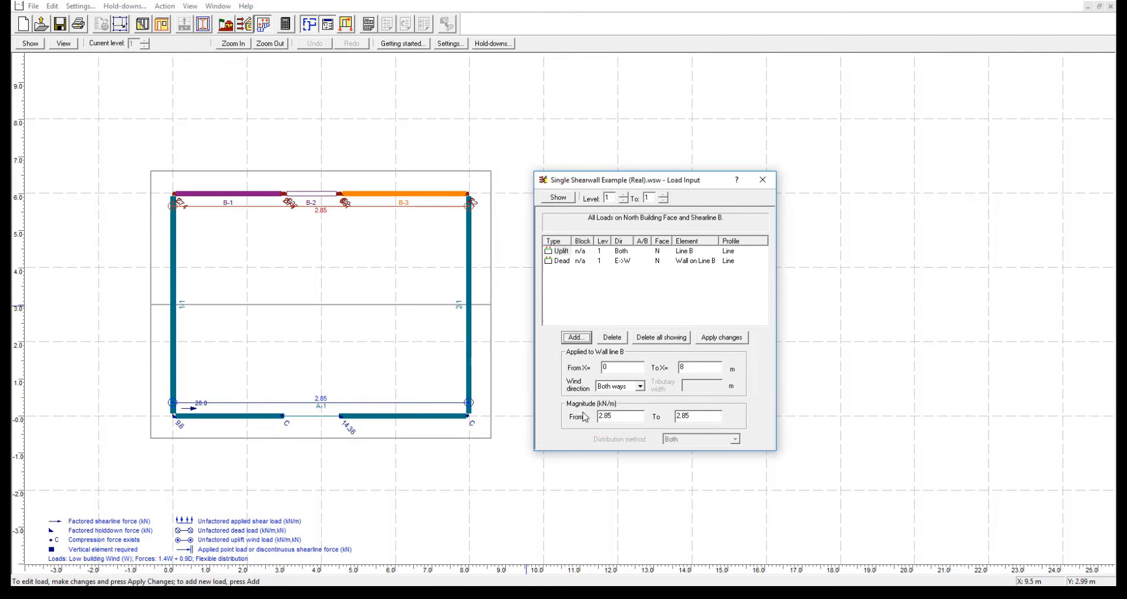
Add a 20 kN factored wind shear force to shearline B and display the shearline in elevation view.
click(575, 337)
click(505, 215)
click(601, 203)
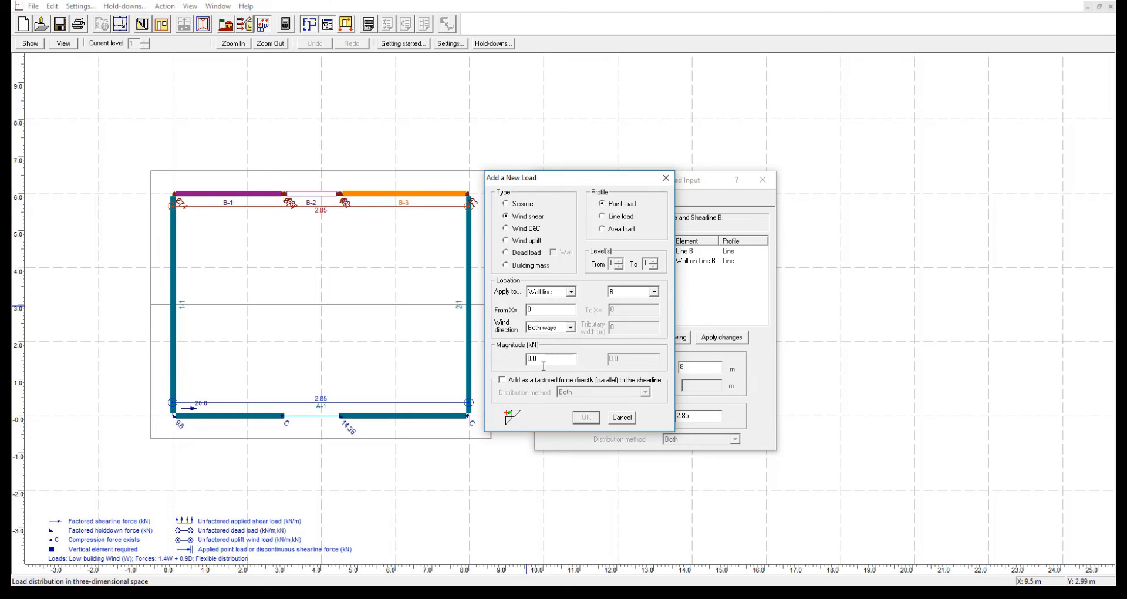
text(20)
click(585, 418)
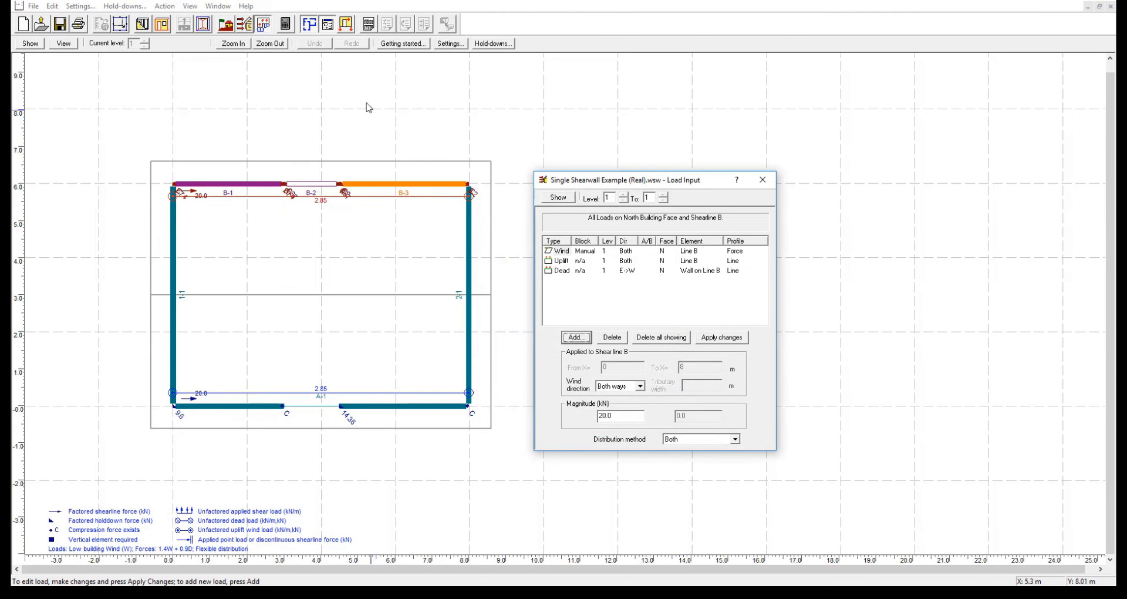
click(347, 23)
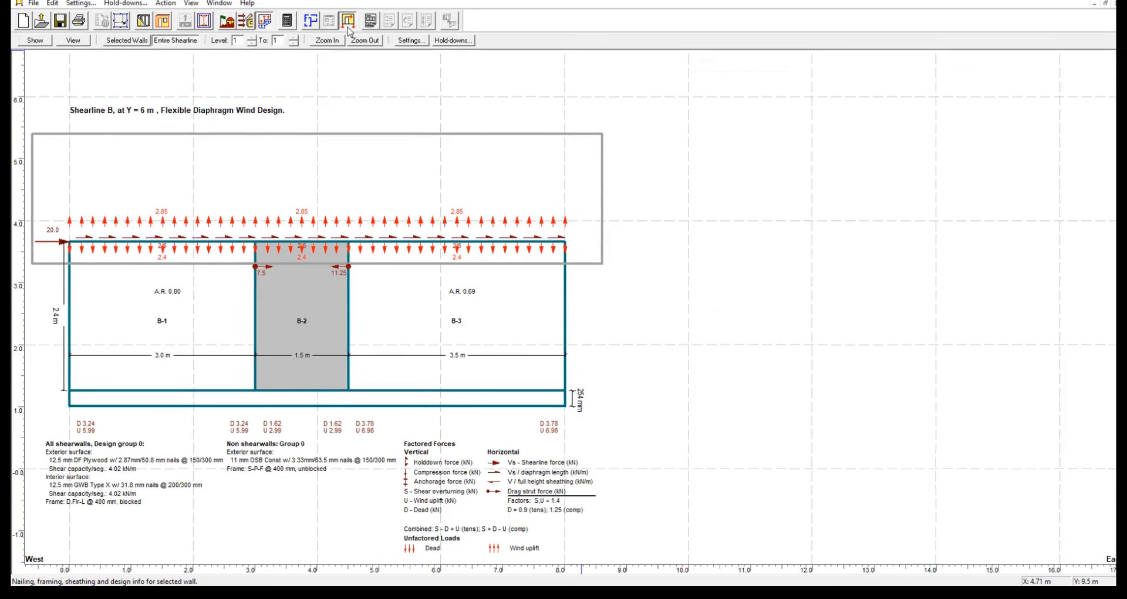